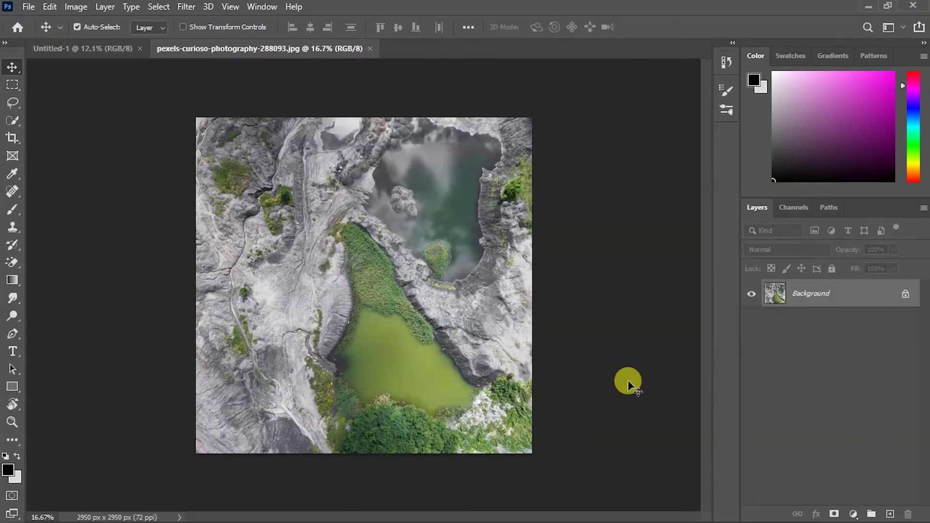
Step: Place the rocky lake photo as a new layer, flipped and enlarged to nearly fill the canvas
mouse_move(628, 384)
left_mouse_down()
mouse_move(232, 42)
mouse_move(385, 256)
left_mouse_up()
key("ctrl+t")
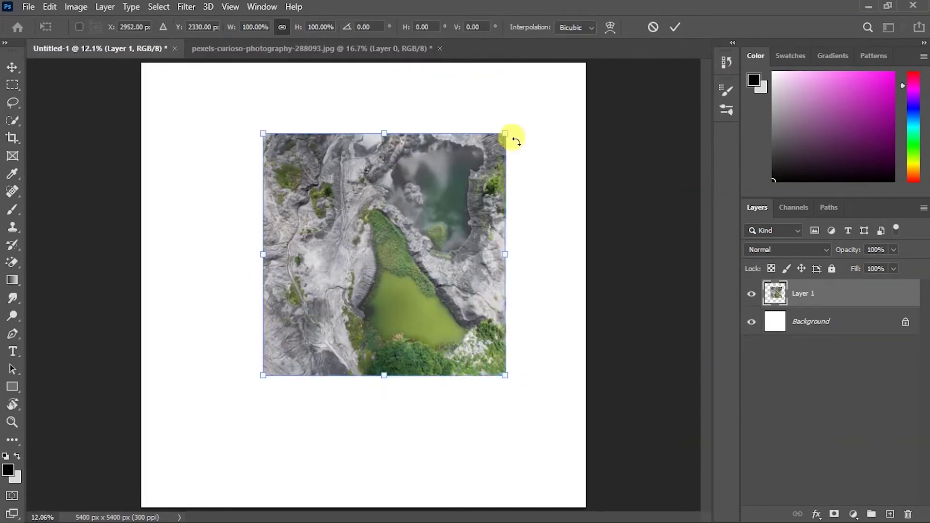
right_click(408, 269)
left_click(453, 353)
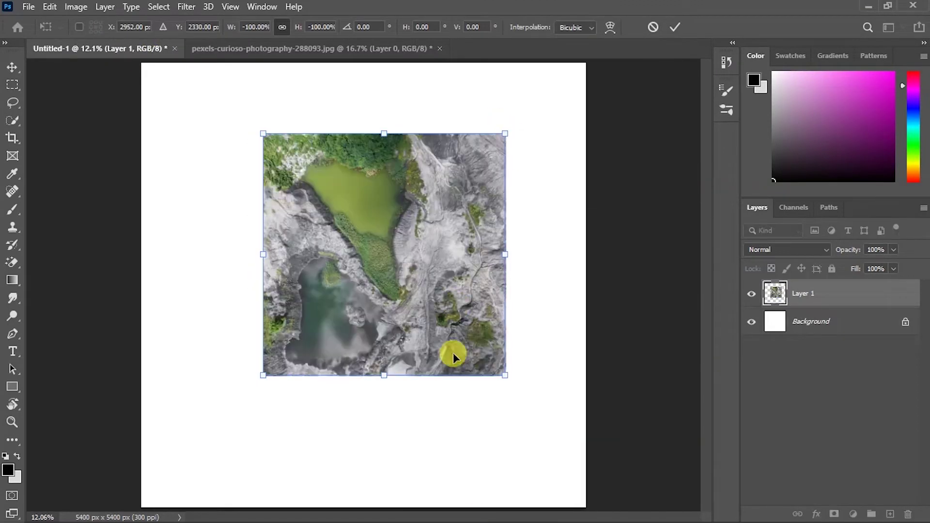
left_click_drag(461, 319, 514, 317)
left_click_drag(514, 197, 572, 149)
left_click_drag(225, 295, 160, 285)
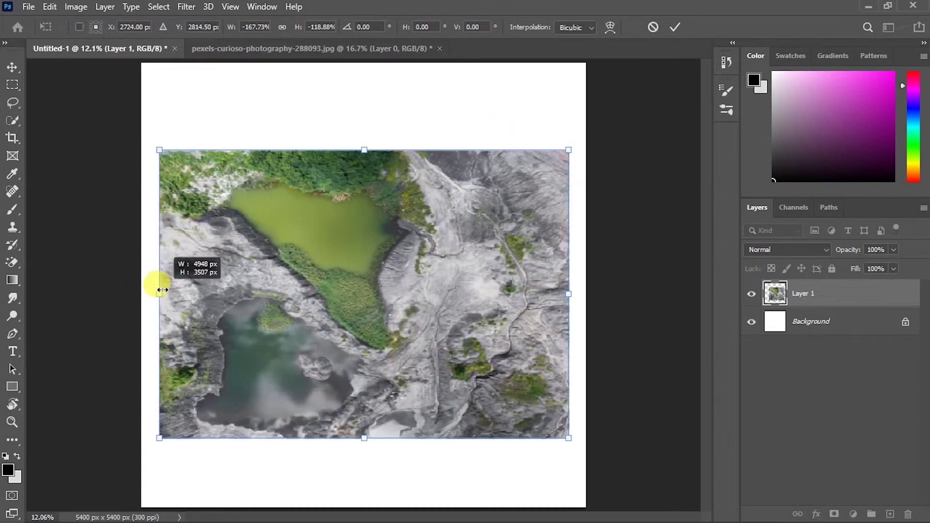
left_click_drag(571, 149, 594, 125)
left_click_drag(273, 244, 273, 262)
Step: Warp the lake photo's top corners inward and shift it lower on the canvas
right_click(342, 310)
left_click(363, 370)
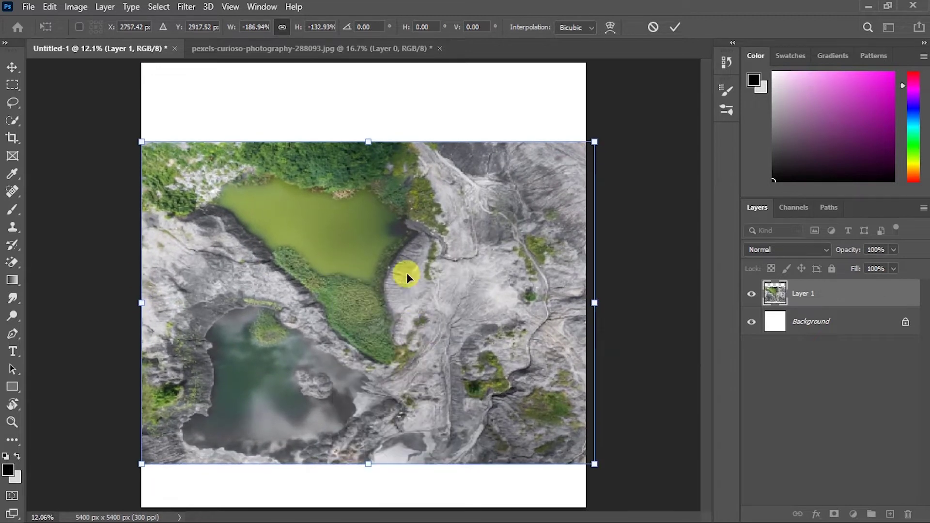
left_click_drag(595, 142, 526, 176)
key("Return")
mouse_move(492, 206)
left_mouse_down()
mouse_move(488, 243)
mouse_move(482, 208)
left_mouse_up()
key("ctrl+minus")
key("t")
left_click(14, 70)
Step: Enlarge and widen the lake layer further, then close its source document
key("ctrl+t")
left_click_drag(509, 191, 567, 160)
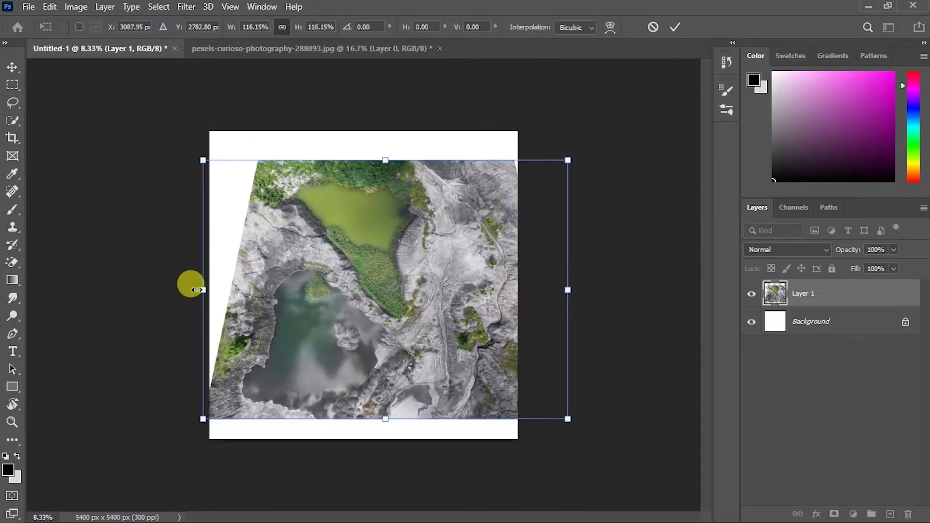
left_click_drag(190, 284, 152, 290)
left_click_drag(416, 250, 414, 256)
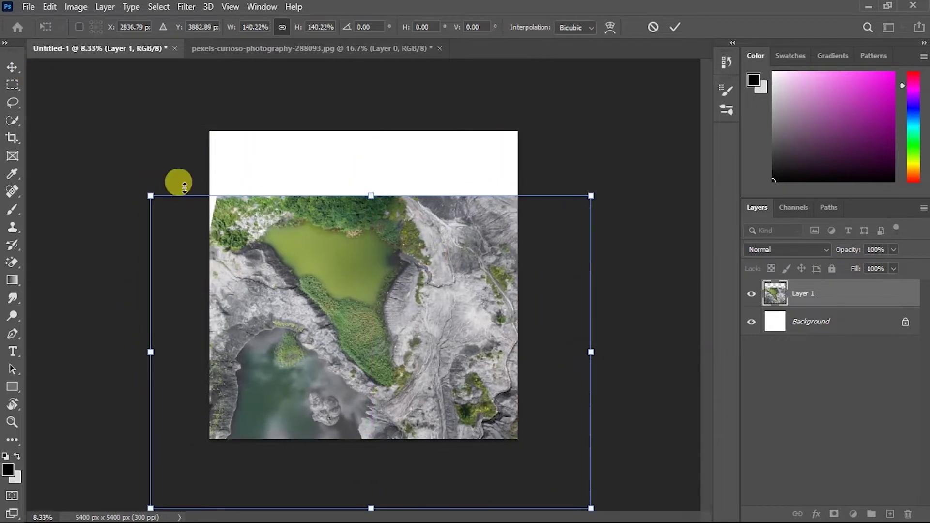
left_click(131, 183)
left_click(440, 48)
key("ctrl+o")
Step: Bring the winding river photo in as Layer 2, rotated 90° and shrunk
double_click(231, 210)
left_click(905, 296)
left_click_drag(363, 286, 403, 309)
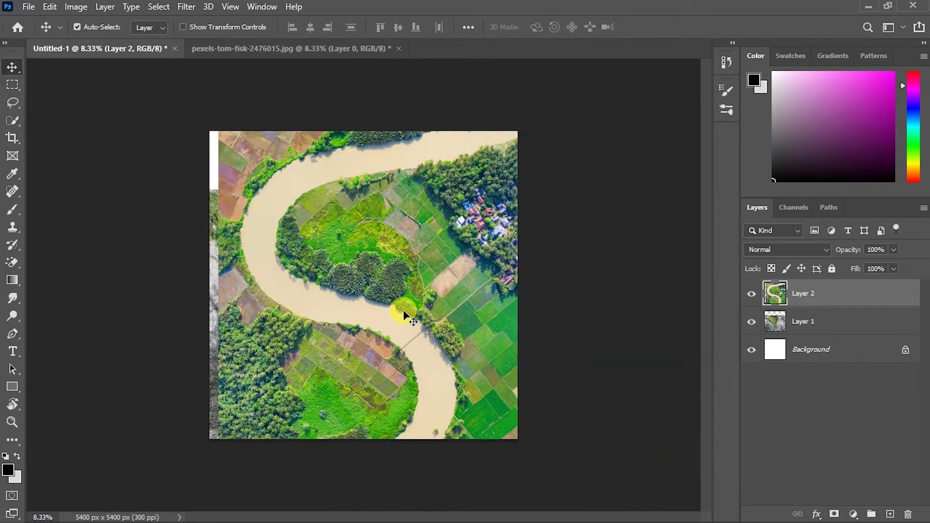
key("ctrl+minus")
key("ctrl+minus")
key("ctrl+t")
mouse_move(497, 177)
left_mouse_down()
mouse_move(423, 235)
mouse_move(236, 331)
left_mouse_up()
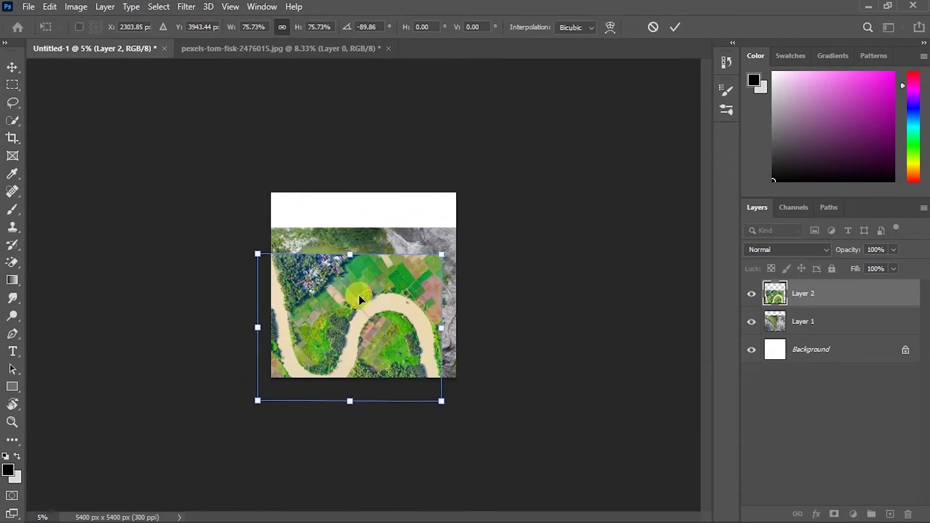
left_click(675, 28)
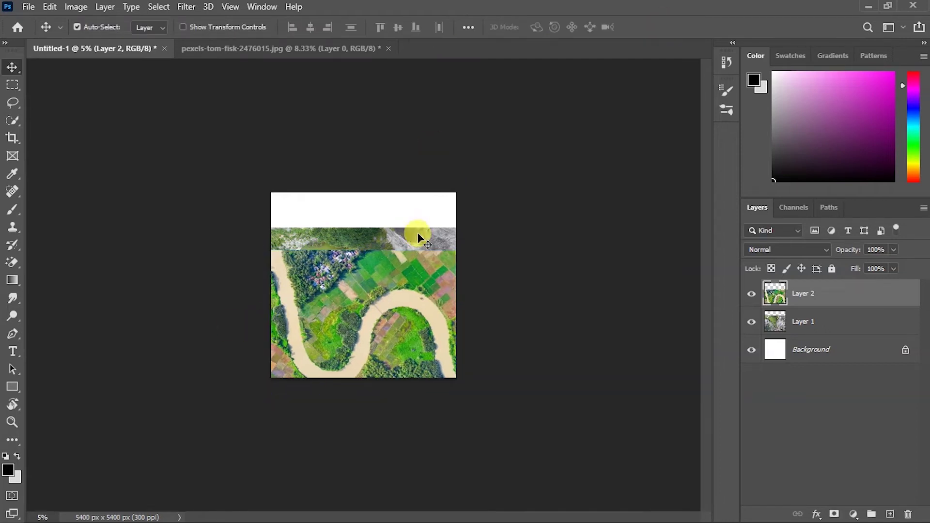
key("ctrl+plus")
key("ctrl+plus")
Step: Warp the river layer into a perspective trapezoid and move it down
key("ctrl+t")
right_click(409, 278)
left_click(516, 105)
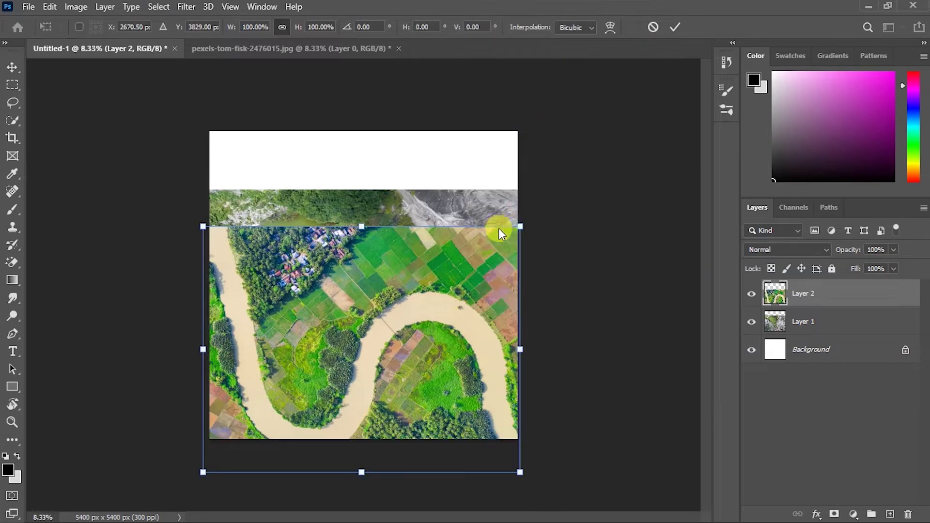
left_click_drag(520, 226, 492, 228)
left_click_drag(520, 472, 628, 434)
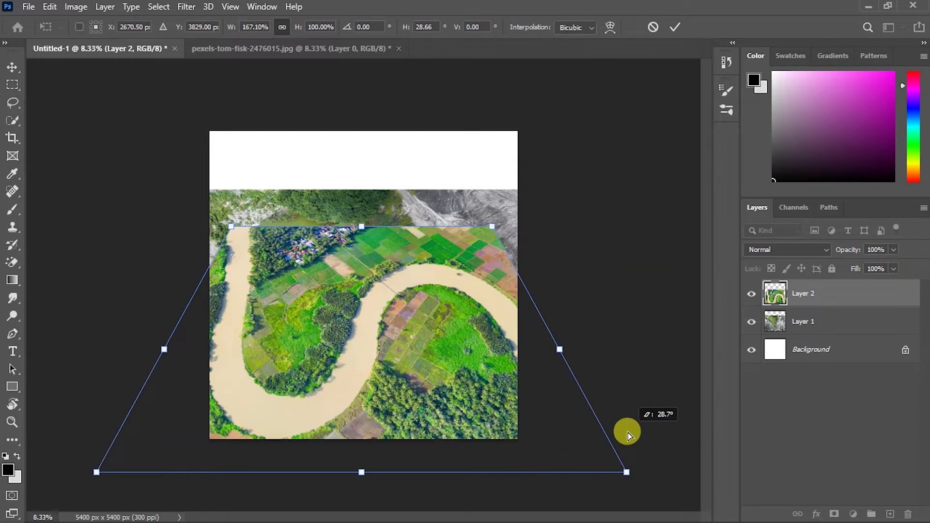
left_click_drag(467, 299, 467, 357)
key("Return")
Step: Tilt the lake layer, Layer 1, into perspective with a wider bottom
left_click(408, 205, "ctrl")
key("ctrl+t")
left_click_drag(622, 191, 557, 187)
key("ctrl+minus")
key("ctrl+minus")
left_click_drag(492, 420, 592, 353)
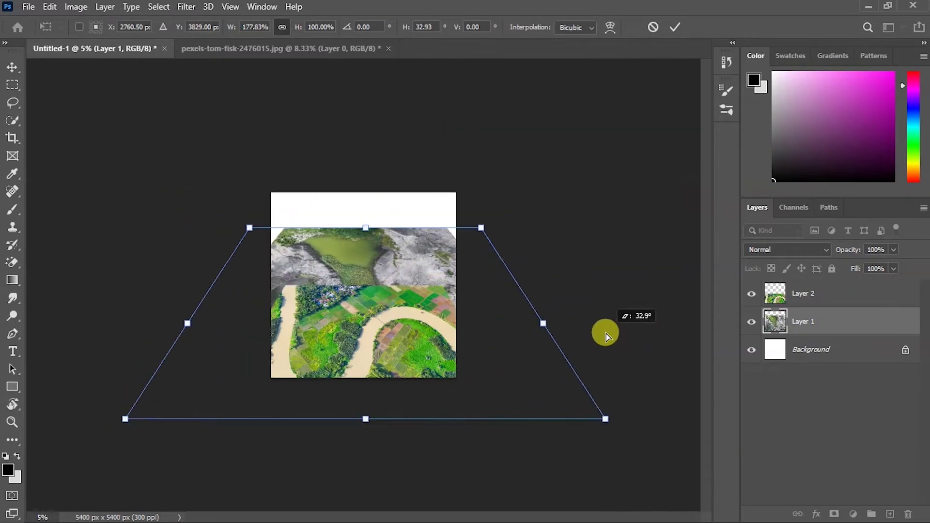
key("Return")
key("ctrl+plus")
key("ctrl+plus")
key("ctrl+plus")
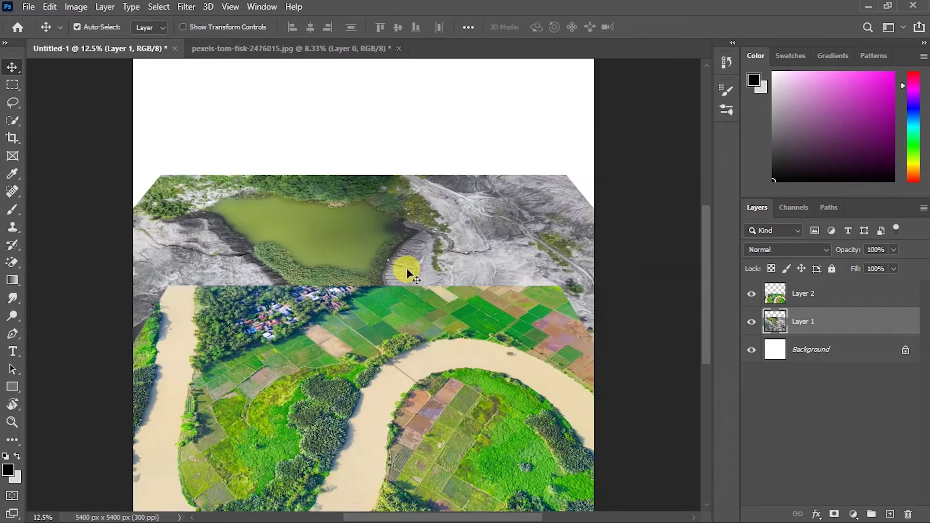
Step: Mask the river layer and brush away the seam between the two photos
left_click(803, 293)
left_click(834, 514)
key("b")
mouse_move(531, 231)
left_mouse_down()
mouse_move(316, 245)
mouse_move(249, 216)
mouse_move(111, 253)
left_mouse_up()
Step: Mask away the river photo's upper fields on the right side
left_click_drag(328, 234, 413, 251)
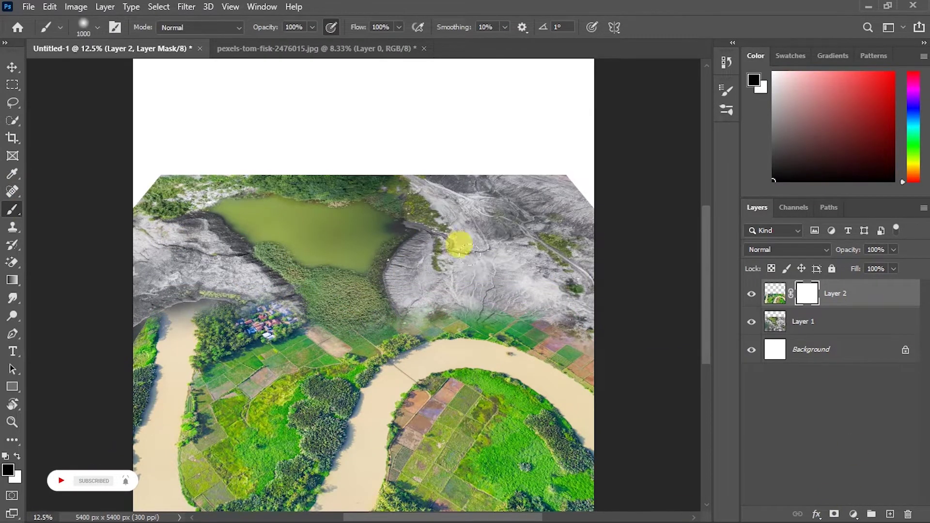
key("ctrl+minus")
key("ctrl+minus")
key("ctrl+plus")
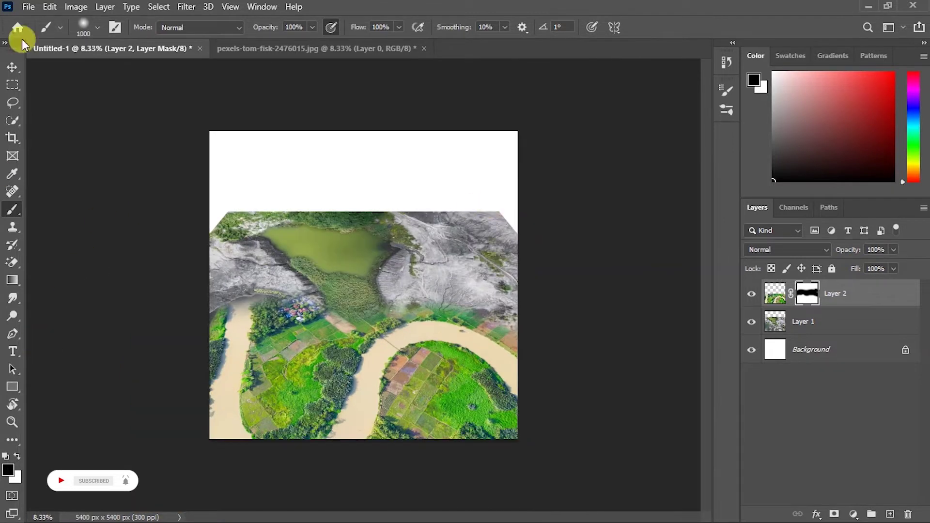
Step: Spread the lake layer's bottom corners in perspective and move it lower
left_click(12, 66)
left_click(384, 253)
key("ctrl+minus")
key("ctrl+t")
right_click(386, 254)
left_click(485, 123)
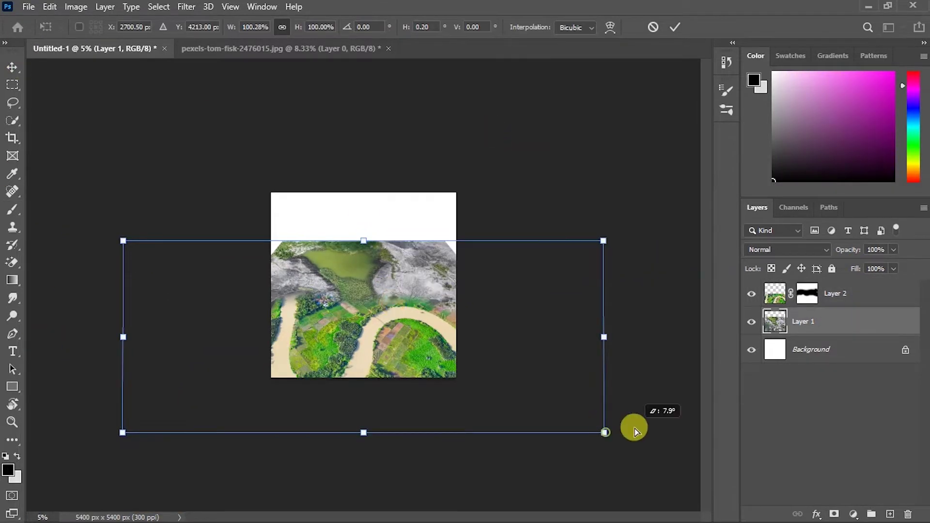
left_click_drag(609, 432, 698, 432)
key("Return")
mouse_move(427, 272)
left_mouse_down()
mouse_move(429, 296)
mouse_move(421, 293)
left_mouse_up()
key("ctrl+plus")
key("ctrl+plus")
key("ctrl+plus")
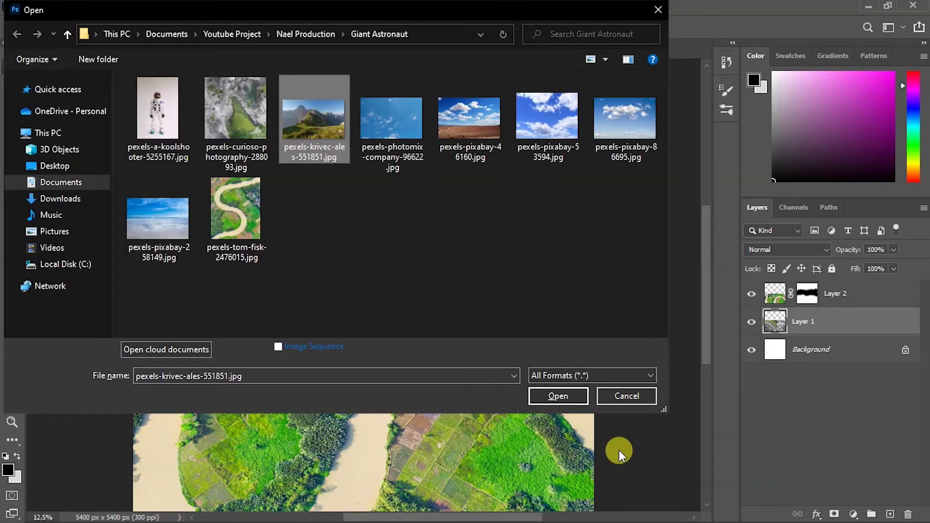
Step: Open the mountain photo, unlock its layer, and content-aware fill away the hiker
left_click(557, 394)
scroll(214, 188, "up", 5)
scroll(328, 229, "down", 2)
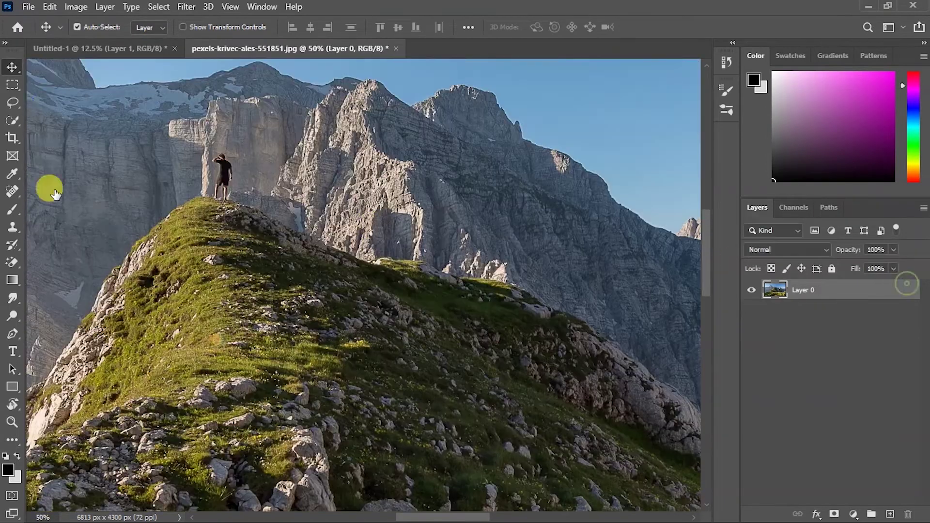
left_click(13, 103)
left_click(50, 7)
left_click(124, 217)
key("Return")
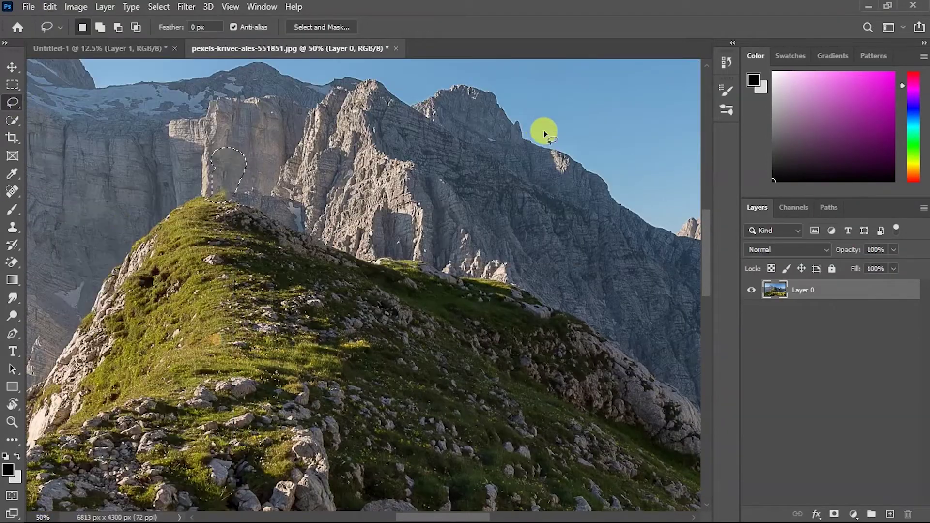
Step: Try a path along the left ridge, then object-select the landscape instead
scroll(509, 154, "down", 4)
left_click(12, 334)
left_click_drag(69, 207, 204, 199)
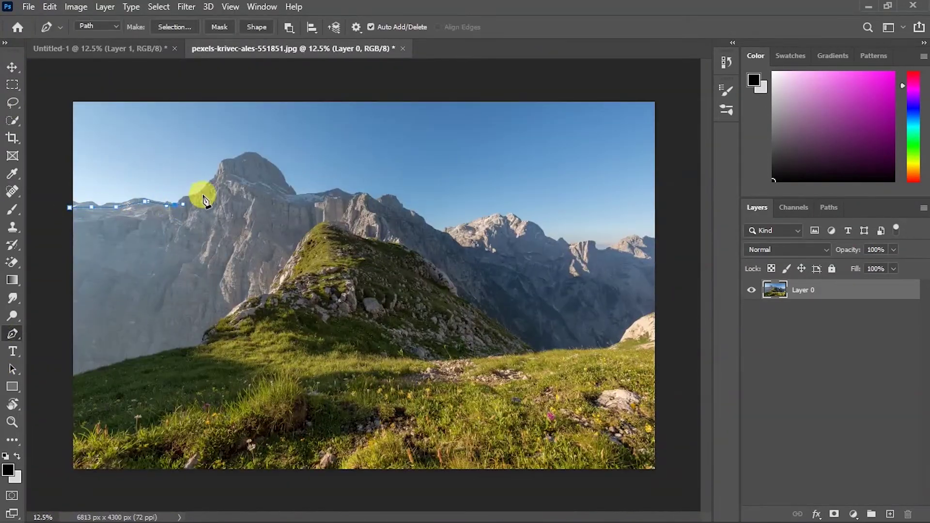
key("Escape")
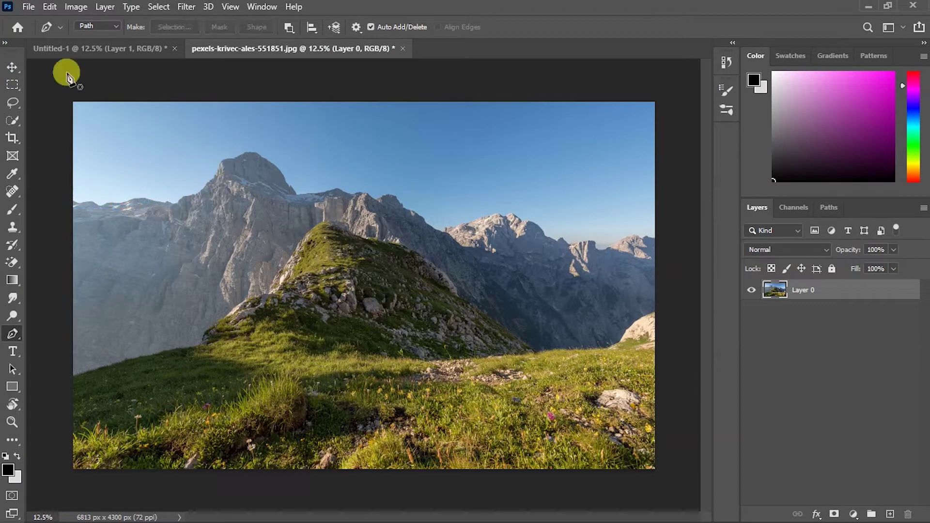
right_click(12, 120)
left_click(58, 118)
left_click_drag(73, 103, 659, 470)
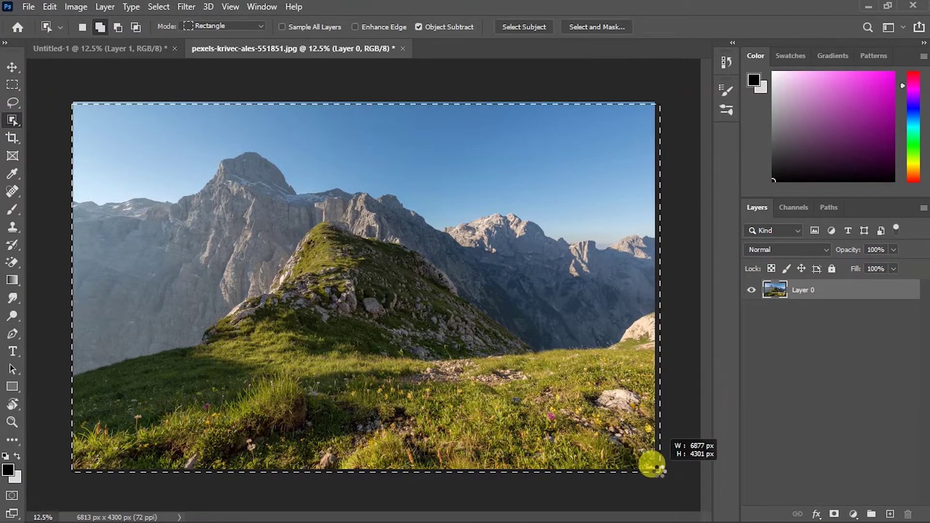
Step: Refine the land selection with Quick Selection, adding the right range and distant peak
right_click(13, 119)
left_click(58, 131)
left_click_drag(100, 243, 237, 324)
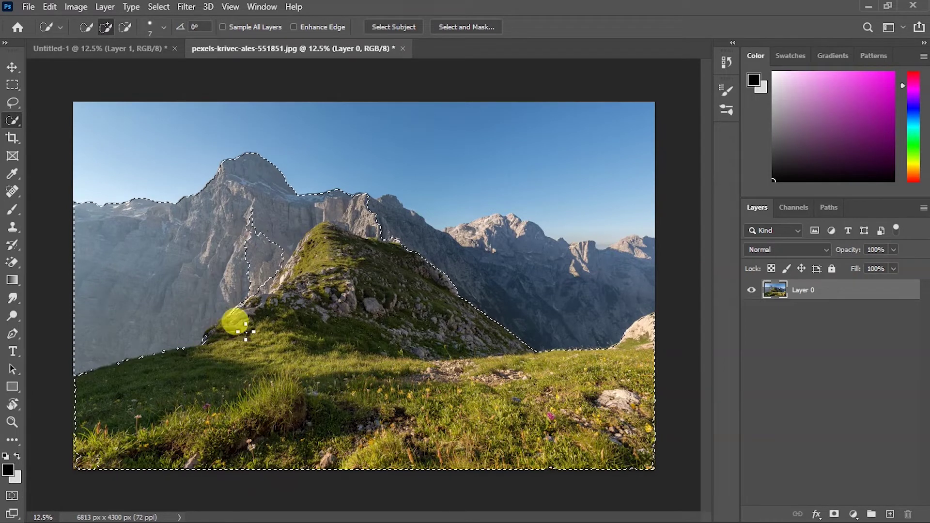
mouse_move(180, 360)
left_mouse_down()
mouse_move(455, 254)
mouse_move(583, 275)
mouse_move(439, 282)
left_mouse_up()
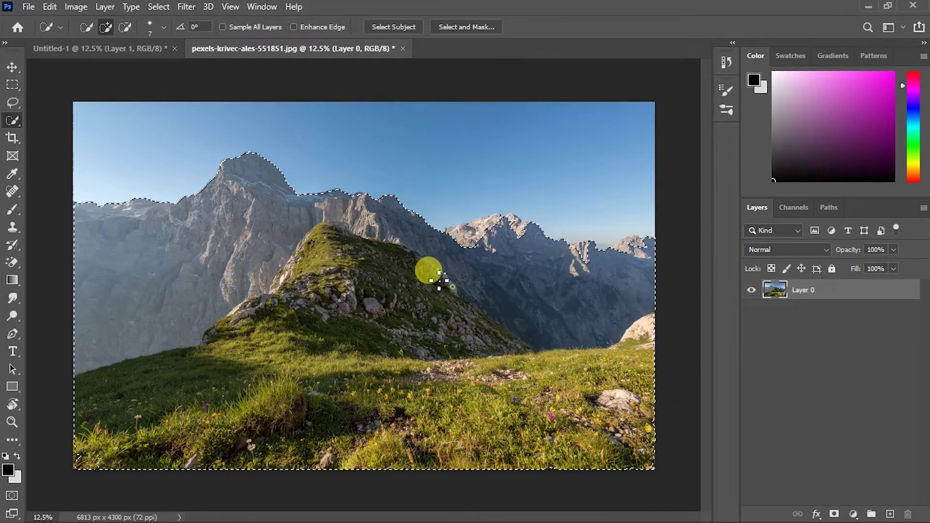
left_click_drag(627, 240, 594, 249)
mouse_move(465, 263)
left_mouse_down()
mouse_move(474, 219)
mouse_move(445, 226)
mouse_move(512, 219)
mouse_move(588, 268)
left_mouse_up()
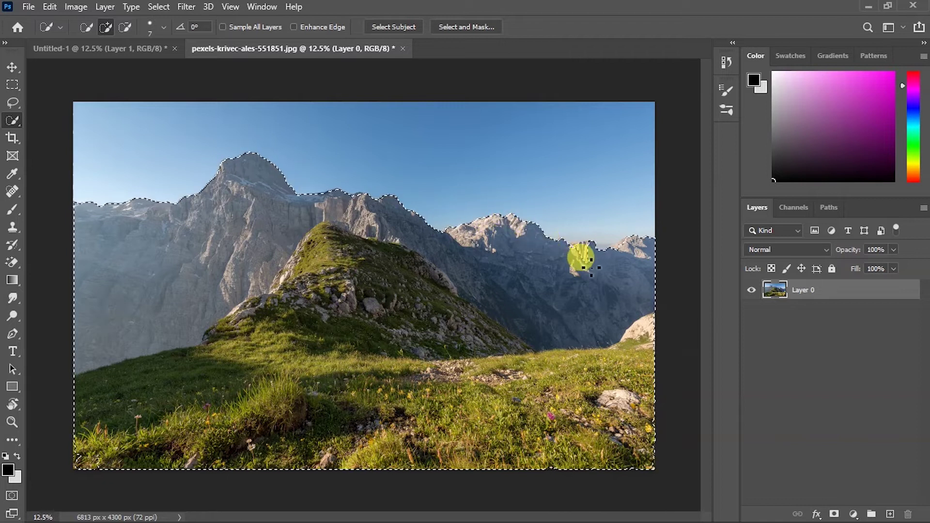
Step: Mask out the sky and place the mountains below the aerial layers at the canvas top
left_click(834, 514)
left_click(12, 67)
left_click_drag(143, 52, 478, 213)
left_click_drag(888, 311, 889, 340)
mouse_move(490, 216)
left_mouse_down()
mouse_move(488, 176)
mouse_move(489, 186)
left_mouse_up()
key("ctrl+minus")
Step: Reposition the mountain and aerial layers and fit the mountains to the canvas width
left_click_drag(385, 191, 386, 210)
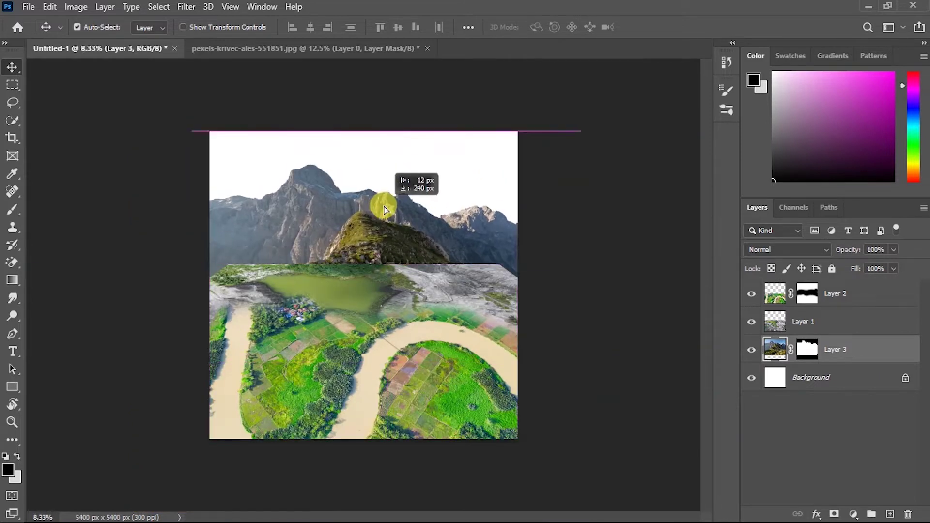
left_click(639, 206)
left_click_drag(418, 311, 422, 348)
left_click_drag(397, 255, 404, 255)
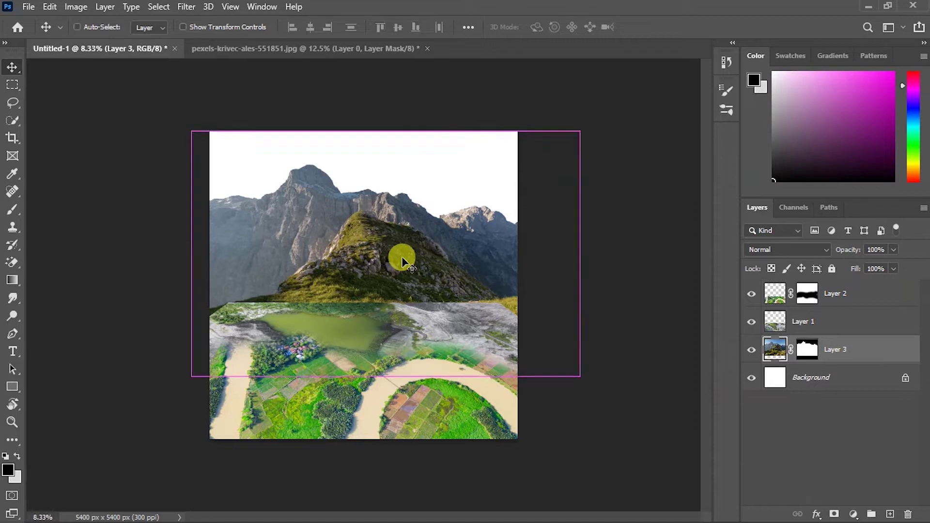
key("ctrl+t")
left_click_drag(582, 253, 518, 253)
left_click_drag(192, 253, 210, 254)
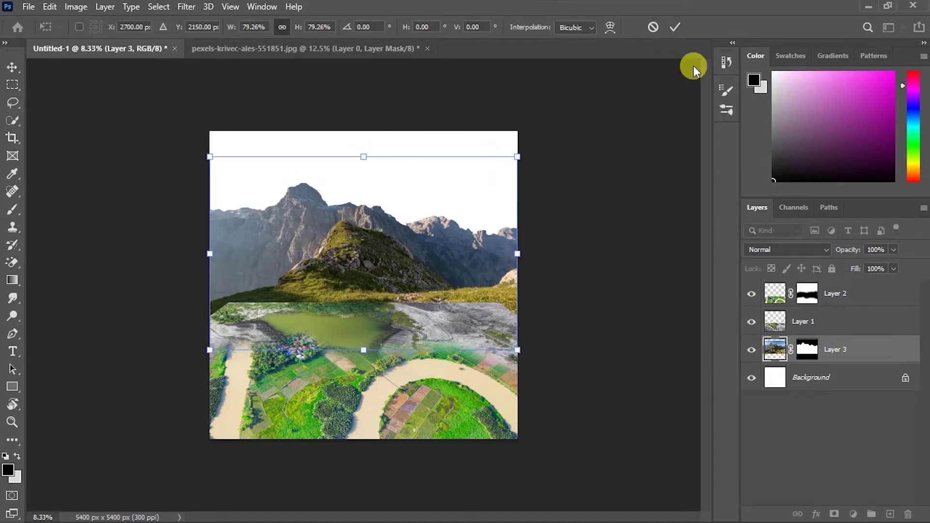
left_click_drag(458, 225, 461, 239)
left_click(675, 27)
key("ctrl+plus")
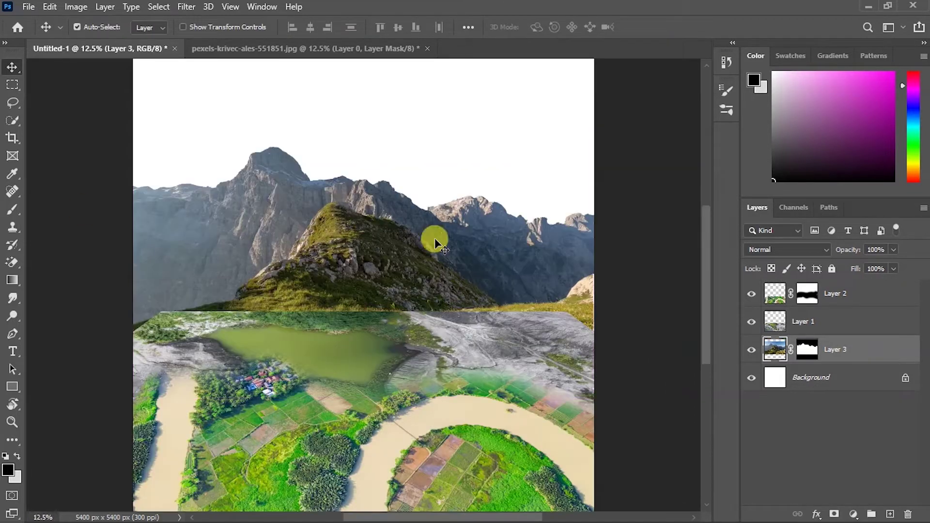
Step: Mask Layer 1 and paint with a 55 brush setting to blend grass into river
left_click(824, 321)
left_click(12, 210)
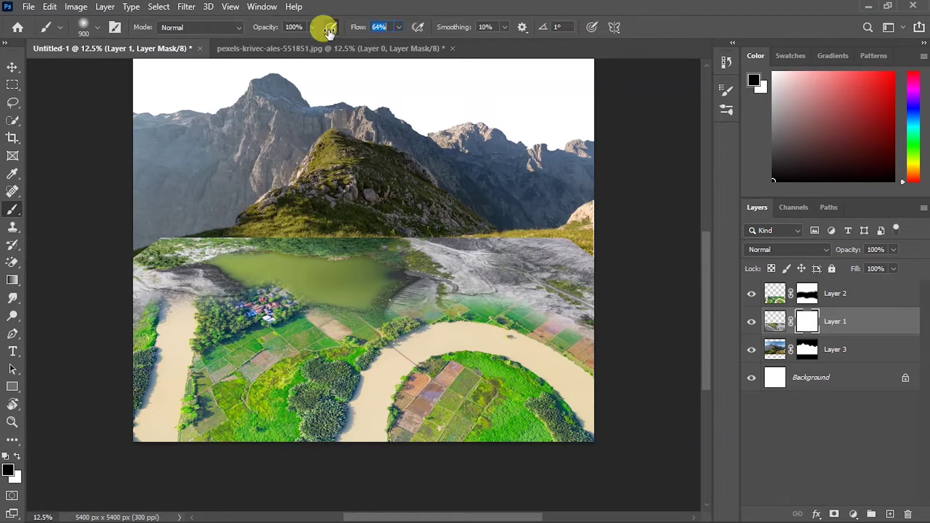
type("55")
left_click_drag(526, 220, 537, 230)
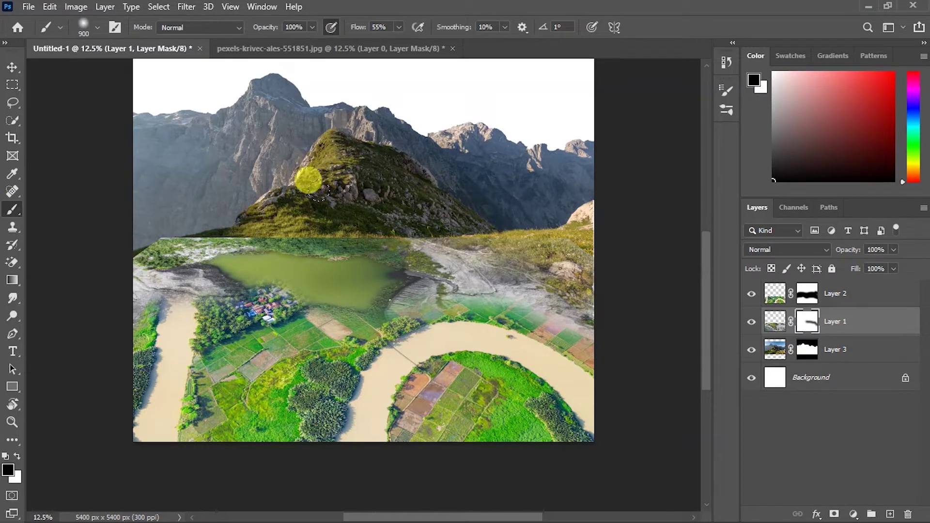
left_click_drag(349, 185, 102, 246)
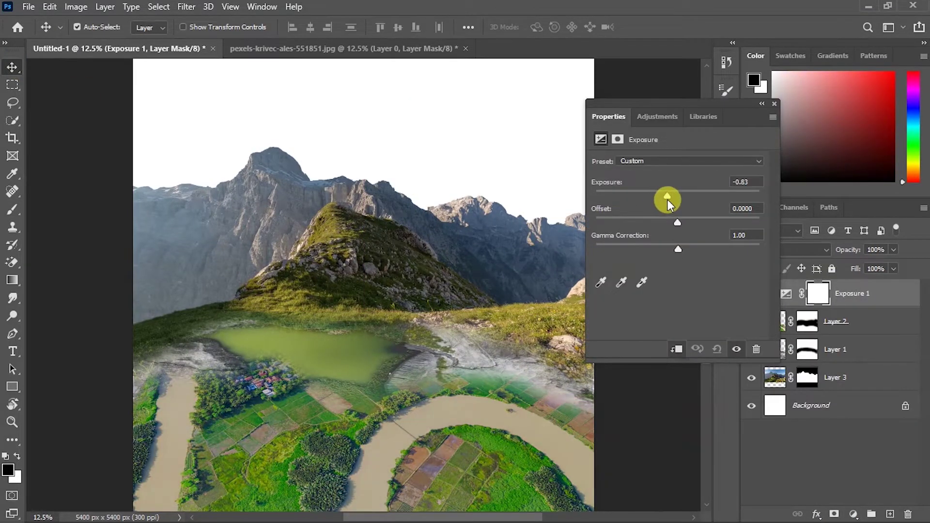
Step: Add a -0.50 Exposure adjustment clipped to the river layer and close the other source photo
left_click(843, 349)
left_click(854, 514)
left_click(833, 145)
left_click_drag(678, 195, 673, 194)
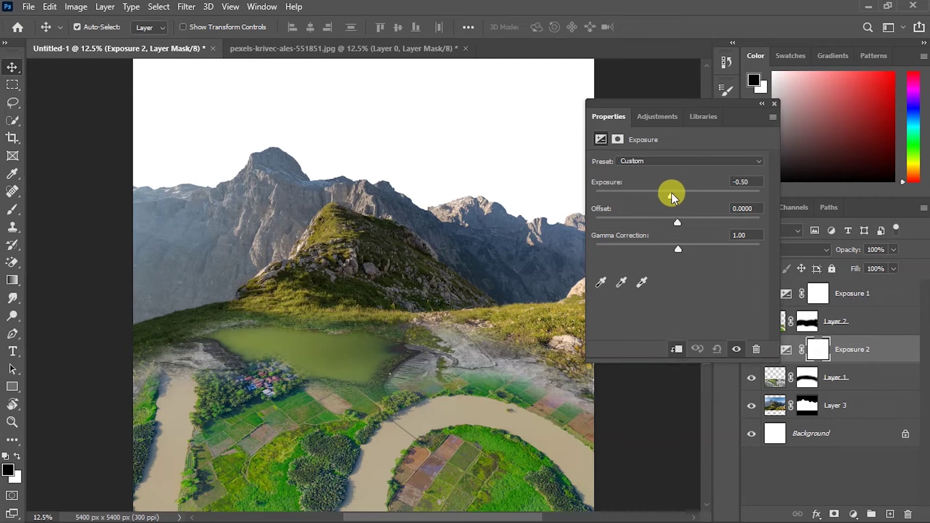
left_click(775, 104)
left_click(465, 49)
left_click(476, 206)
left_click(817, 434)
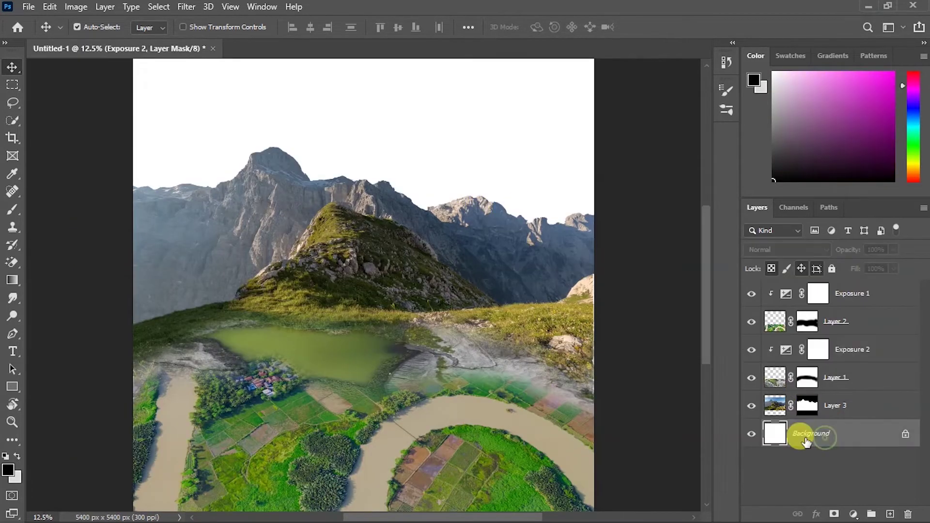
key("ctrl+o")
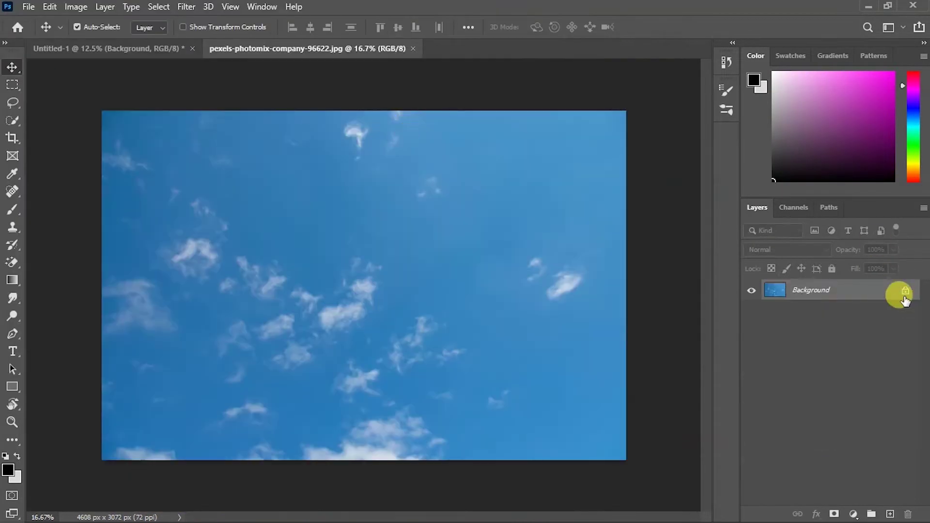
Step: Bring the sky photo in as a layer and stretch it to fill the canvas width
left_click(906, 289)
left_click_drag(160, 49, 402, 156)
key("ctrl+t")
key("ctrl+minus")
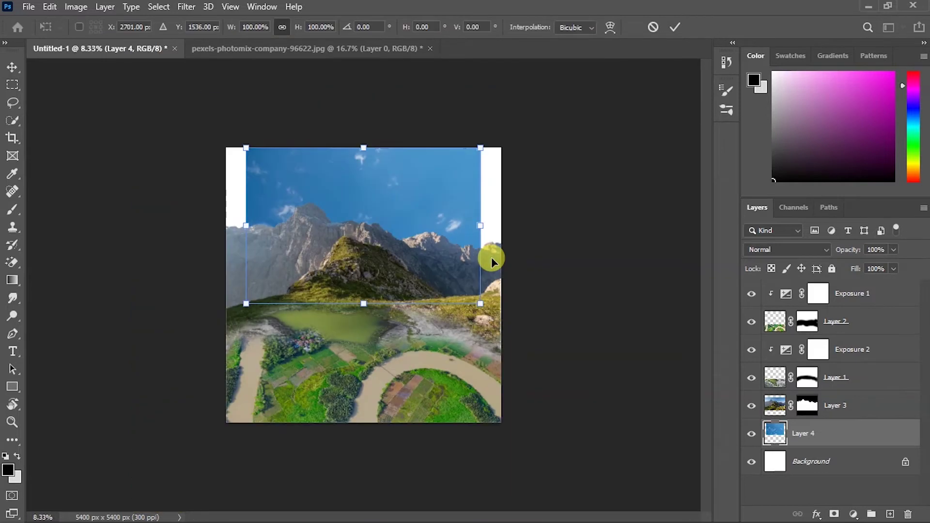
mouse_move(462, 244)
left_mouse_down()
mouse_move(479, 225)
mouse_move(461, 181)
left_mouse_up()
key("Return")
Step: Paint soft haze along the mountain base on a new empty layer
left_click(337, 351)
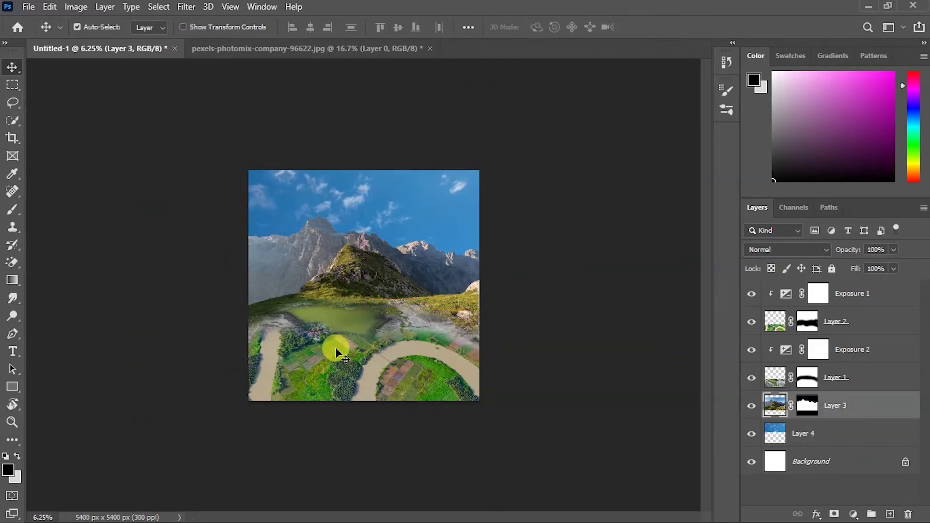
scroll(336, 351, "up", 3)
scroll(334, 349, "down", 2)
left_click(818, 293)
key("b")
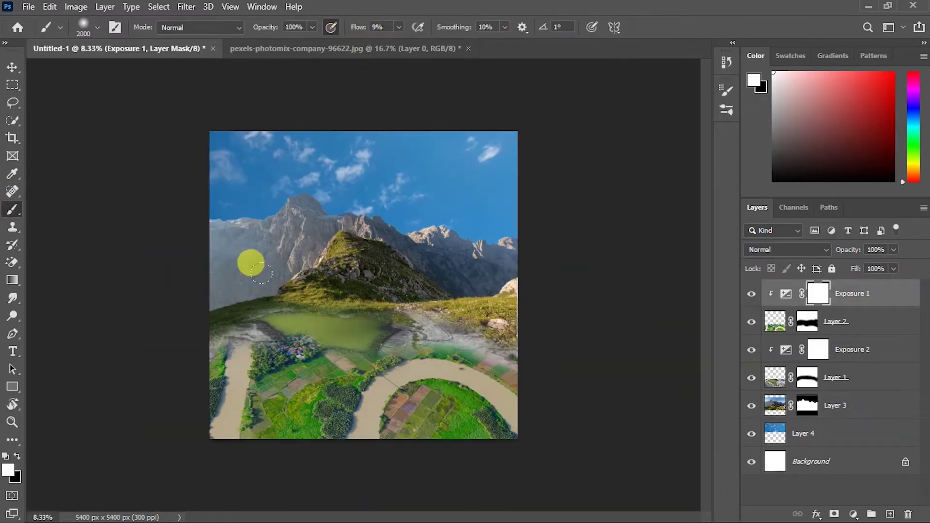
left_click(890, 515)
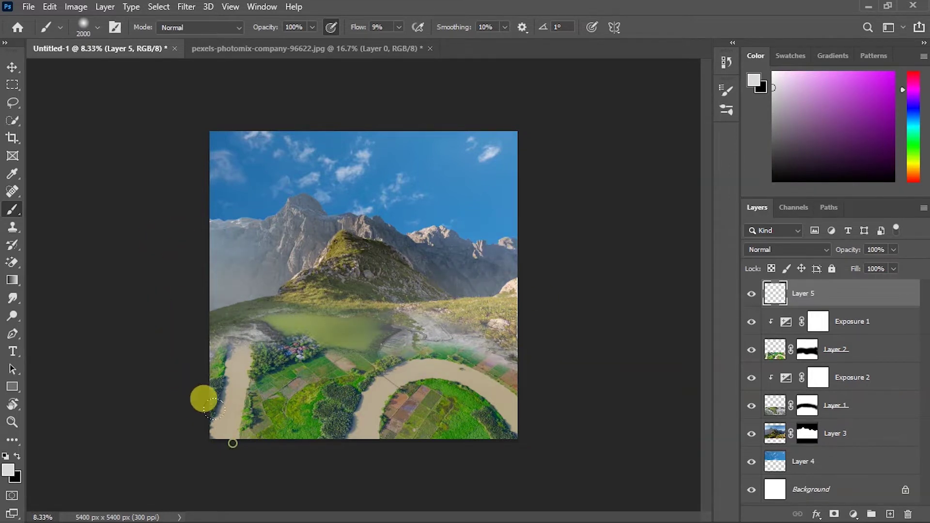
key("v")
key("ctrl+plus")
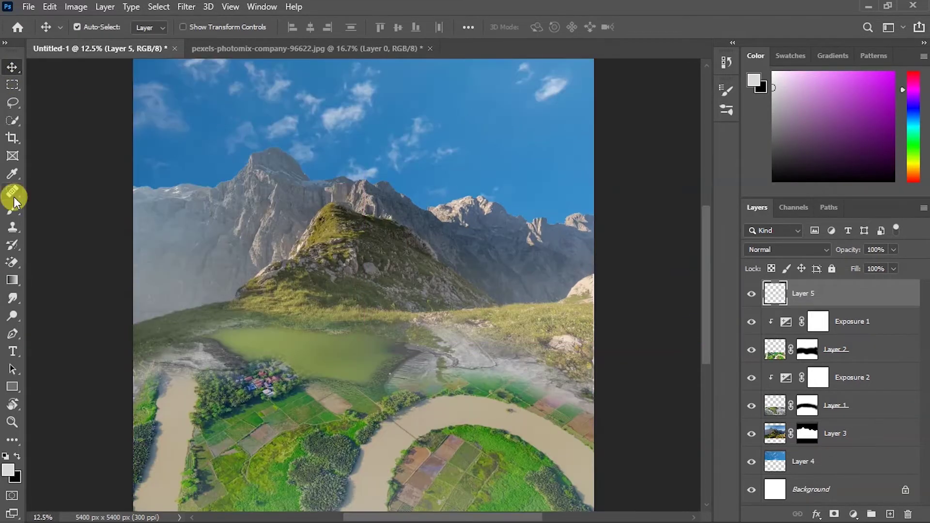
left_click(12, 210)
left_click(12, 67)
Step: Close the sky source photo without saving and open the astronaut photo
left_click(430, 48)
left_click(461, 213)
key("ctrl+o")
double_click(156, 107)
Step: Select the astronaut with Object Selection and mask out its white backdrop
left_click(12, 120)
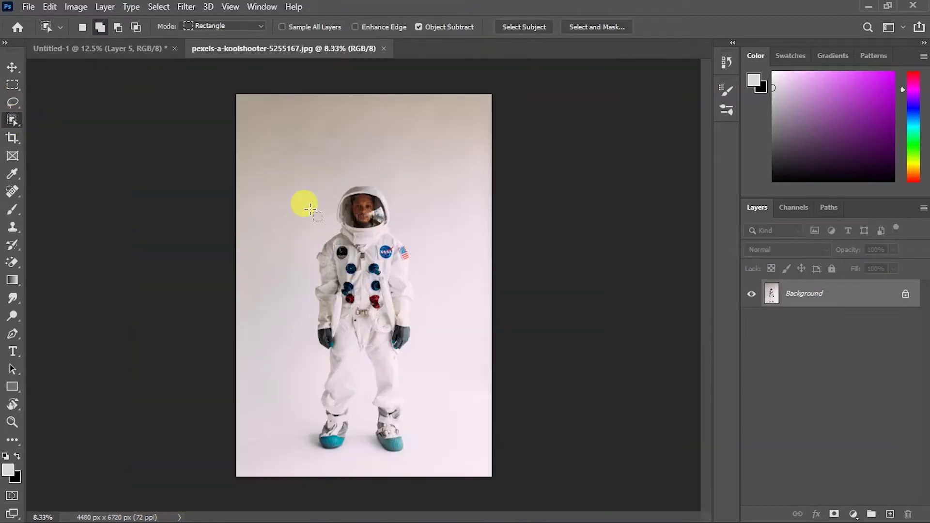
left_click_drag(292, 159, 459, 467)
key("v")
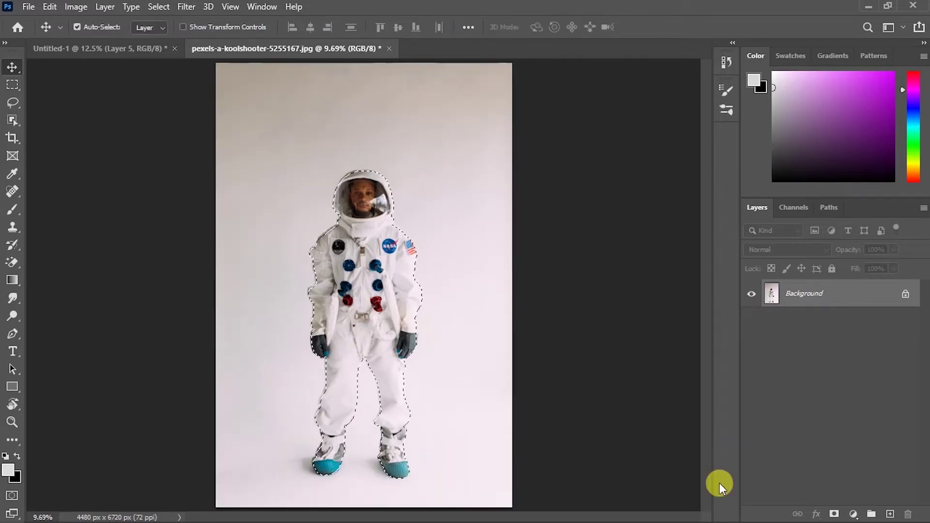
left_click_drag(374, 250, 355, 310)
scroll(355, 310, "up", 3)
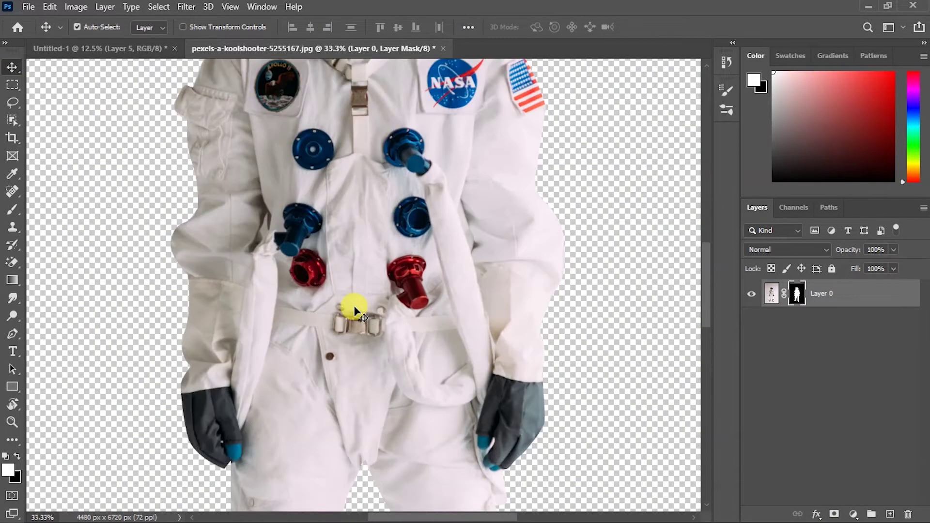
scroll(355, 310, "up", 1)
Step: Remove the gaps between the astronaut's arms and body using Polygonal Lasso
right_click(12, 101)
left_click(68, 115)
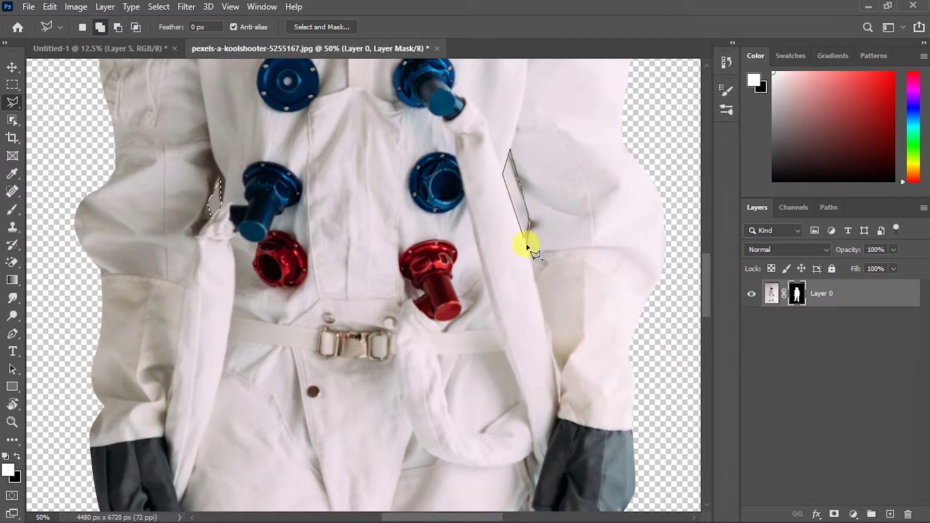
left_click(12, 193)
key("x")
Step: Drag the masked astronaut layer into the Untitled-1 landscape composite
key("v")
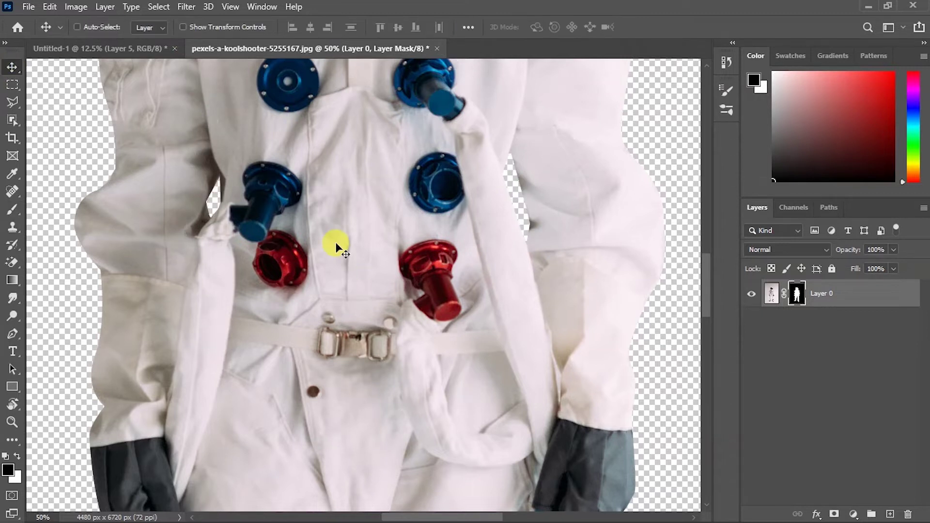
scroll(378, 241, "down", 5)
left_click_drag(377, 241, 378, 225)
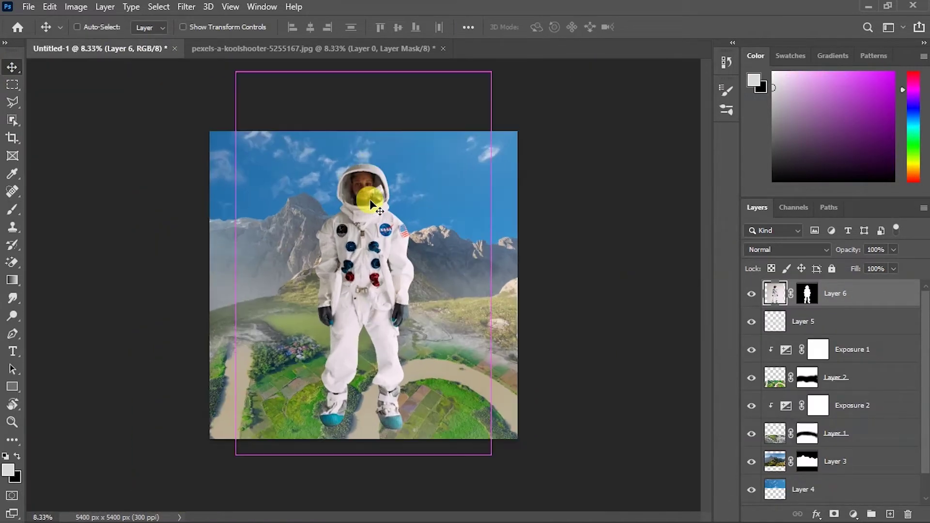
Step: Scale Layer 6's astronaut to about 78% and move it lower on the canvas
key("ctrl+t")
mouse_move(498, 65)
left_mouse_down()
mouse_move(488, 104)
mouse_move(463, 124)
left_mouse_up()
left_click_drag(385, 291, 394, 294)
left_click_drag(451, 137, 458, 133)
left_click_drag(416, 288, 423, 296)
key("Return")
scroll(385, 423, "up", 4)
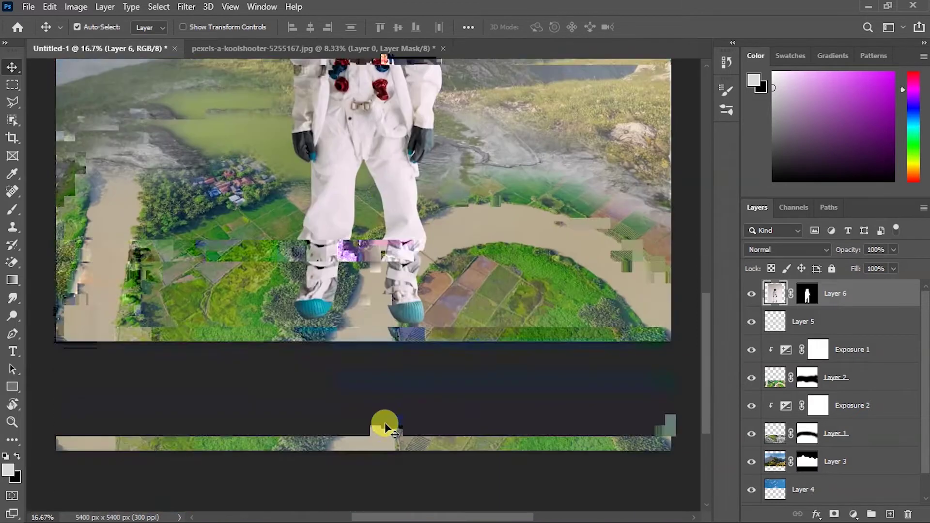
left_click(854, 514)
Step: Paint an Exposure shadow through an inverted mask under the astronaut's feet, exposure -1.67
left_click(829, 352)
left_click_drag(679, 198, 656, 194)
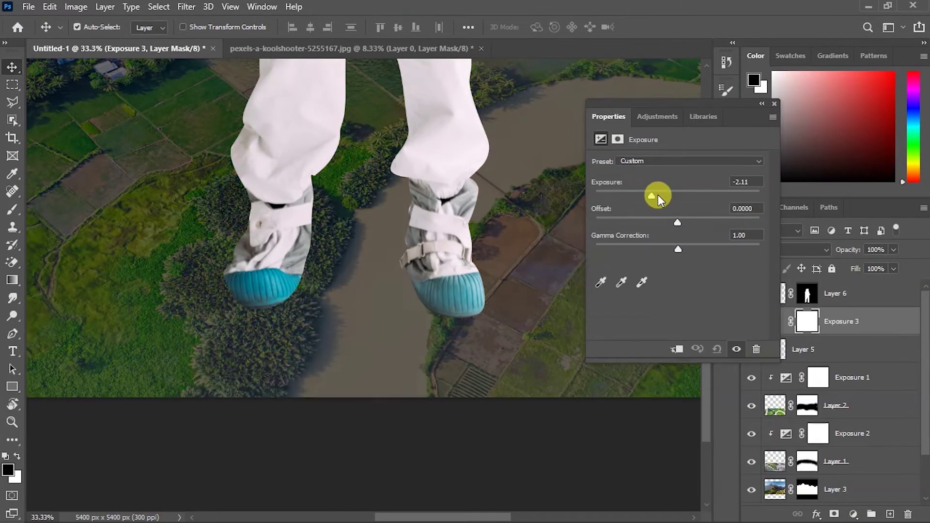
key("ctrl+i")
left_click(12, 209)
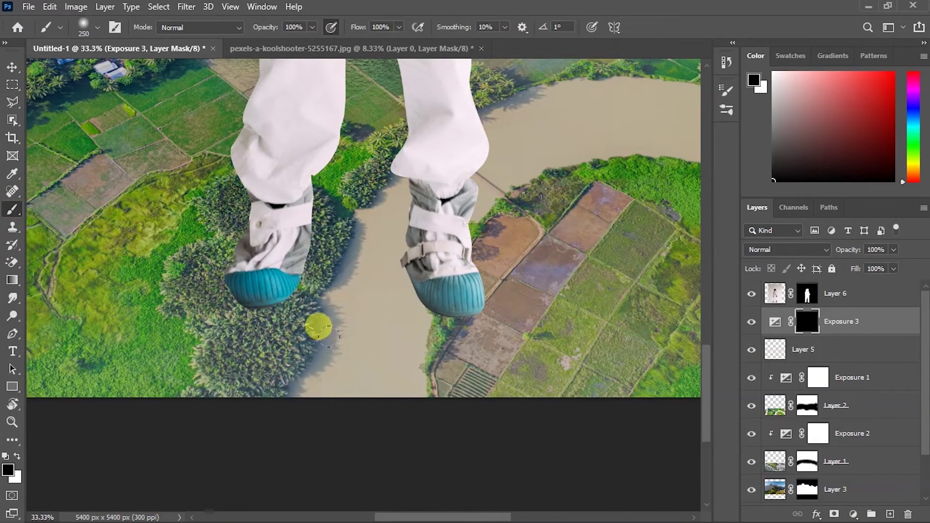
mouse_move(260, 281)
left_mouse_down()
mouse_move(363, 223)
mouse_move(258, 264)
left_mouse_up()
scroll(457, 279, "down", 4)
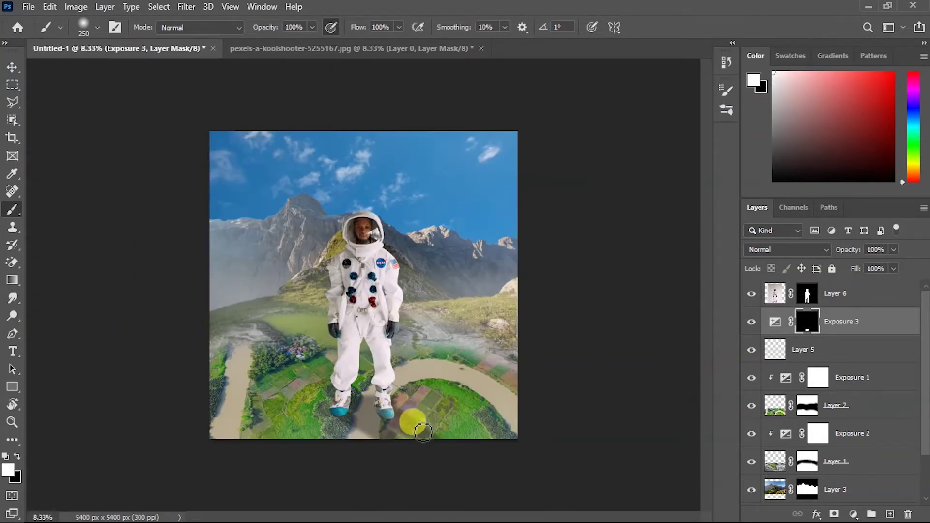
double_click(771, 322)
left_click_drag(635, 192, 657, 196)
left_click(771, 103)
scroll(273, 343, "up", 6)
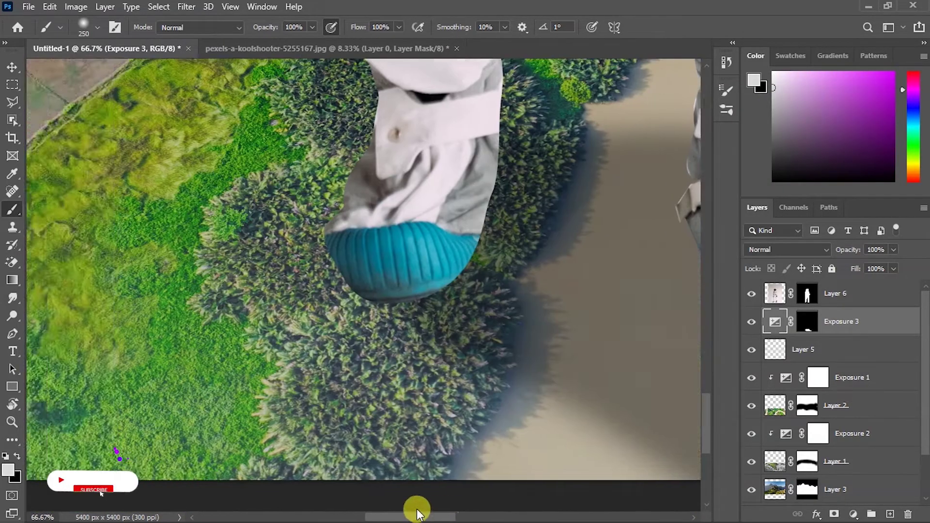
Step: Trim the boot edges into the grass by painting black on Layer 6's mask
left_click_drag(417, 514, 429, 514)
key("alt+bracketright")
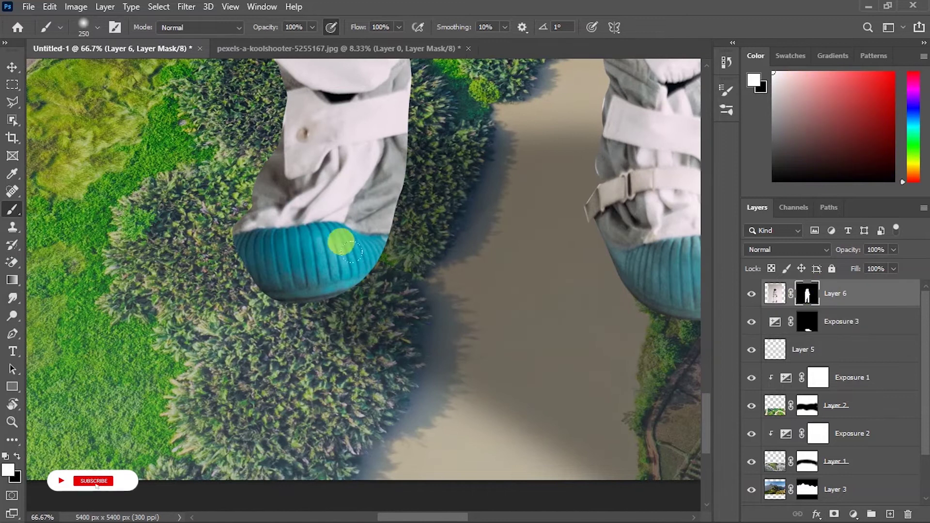
key("x")
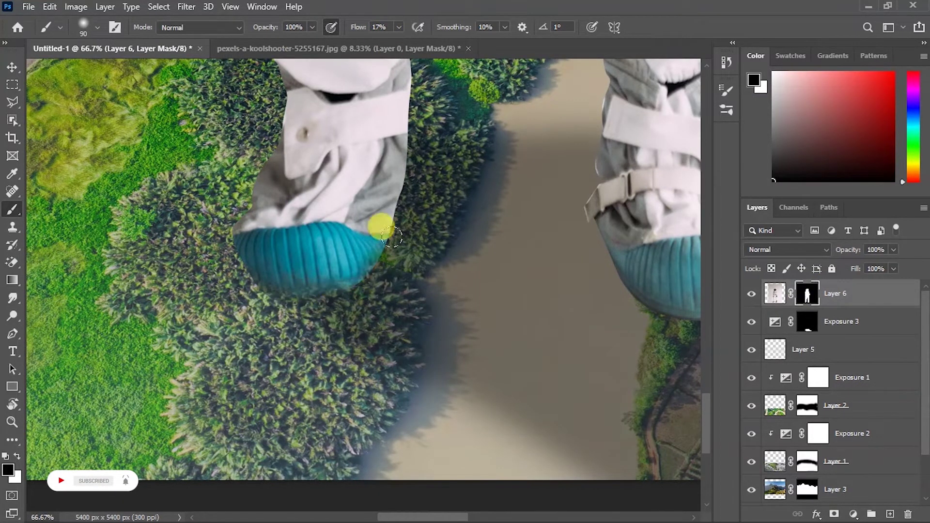
left_click_drag(386, 257, 405, 176)
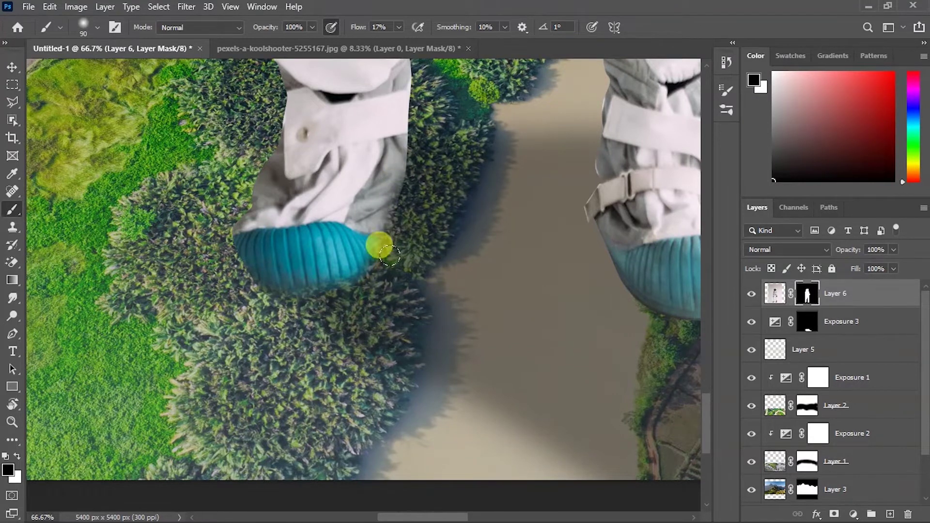
scroll(418, 140, "up", 5)
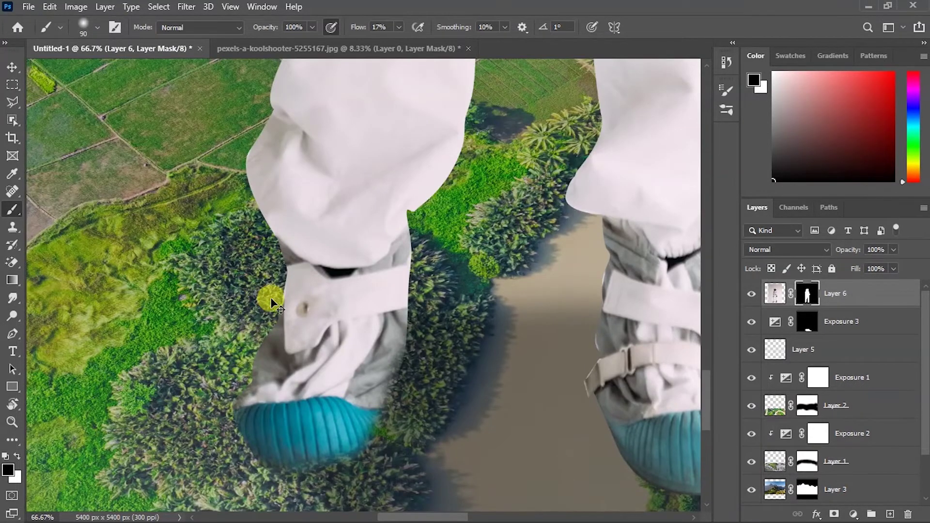
key("ctrl+minus")
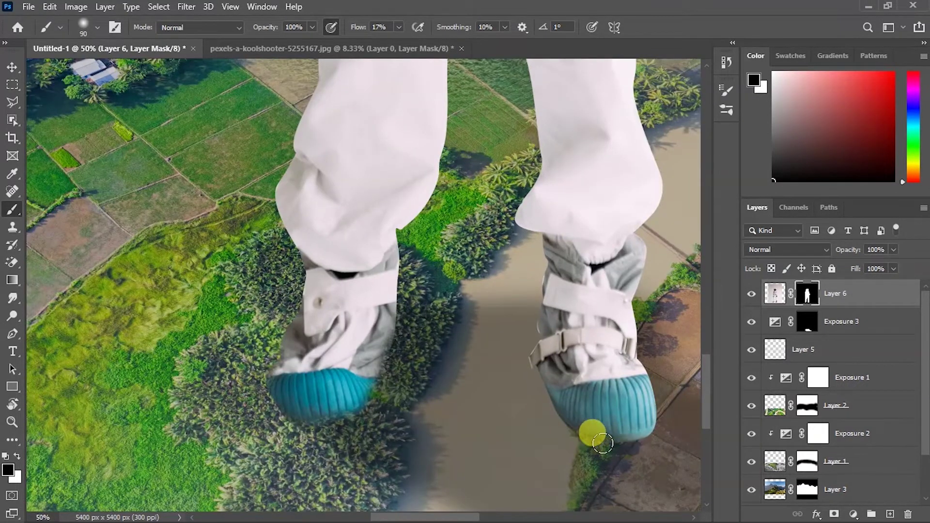
key("ctrl+0")
Step: Flip the astronaut horizontally
key("v")
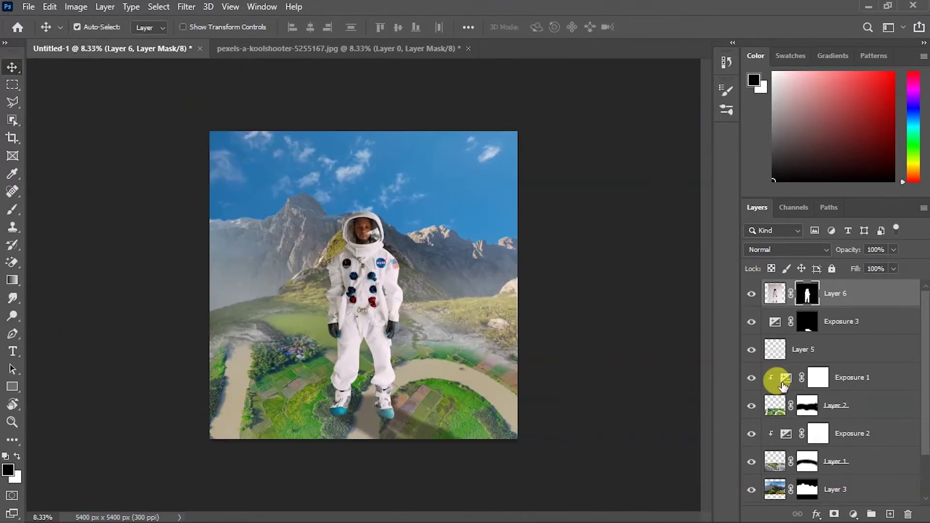
left_click(854, 515)
left_click(405, 274)
key("ctrl+t")
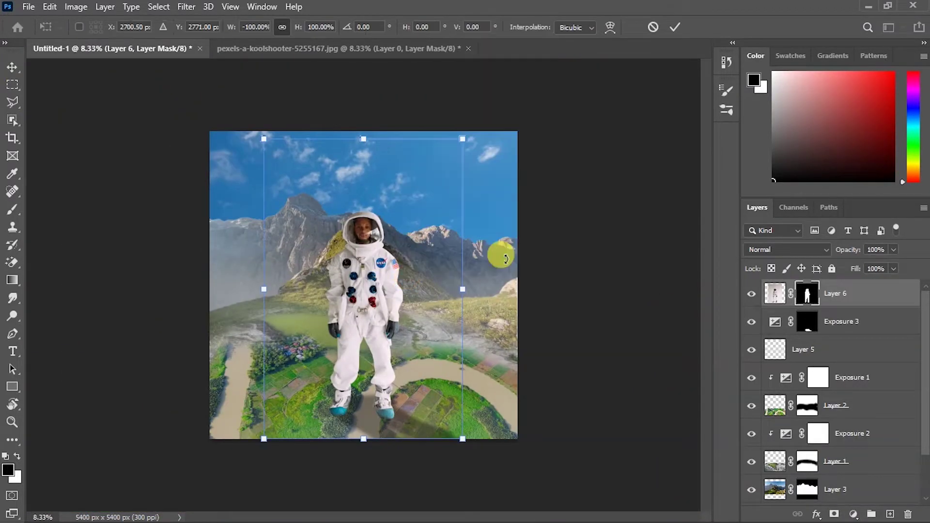
key("Return")
Step: Widen the shadow by brushing Exposure 3's mask with higher flow under the feet
scroll(504, 260, "up", 3)
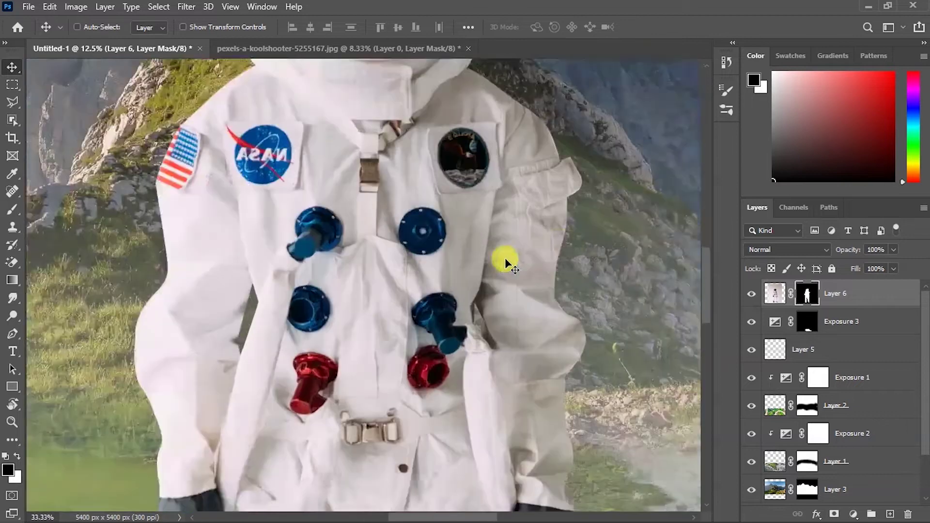
scroll(504, 328, "up", 2)
left_click(806, 325)
key("b")
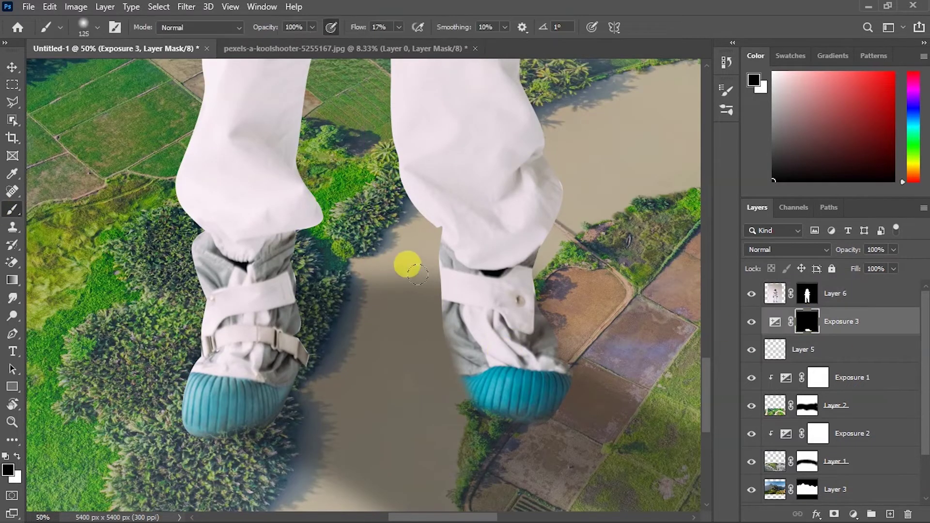
key("8")
key("3")
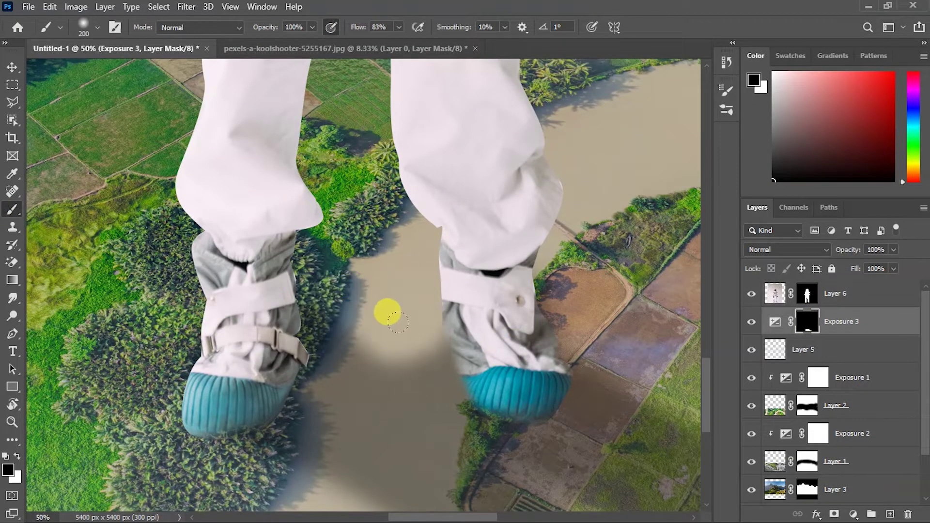
key("ctrl+minus")
scroll(398, 326, "down", 4)
Step: Select the astronaut layer (Layer 6) for a new adjustment
left_click(12, 67)
scroll(384, 436, "up", 2)
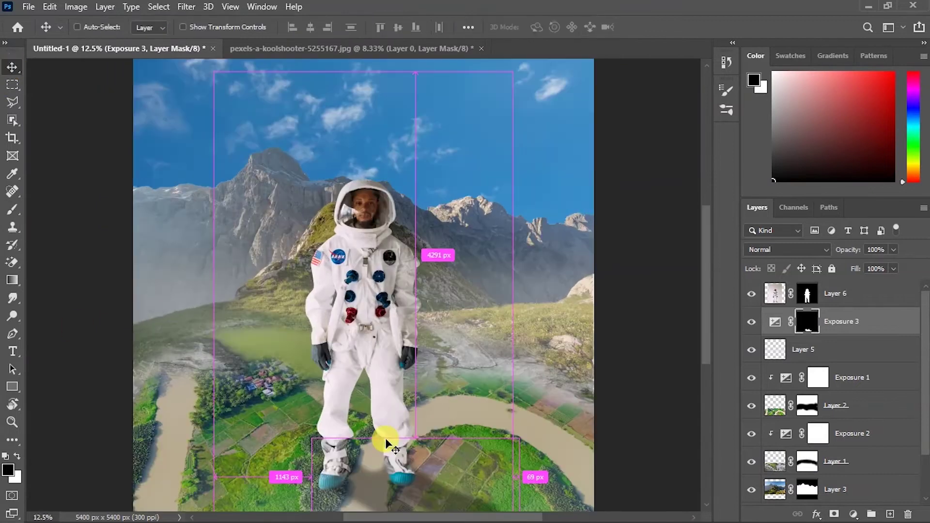
left_click(822, 304)
left_click(854, 514)
Step: Add an Exposure 4 adjustment clipped to the astronaut layer
left_click(683, 349)
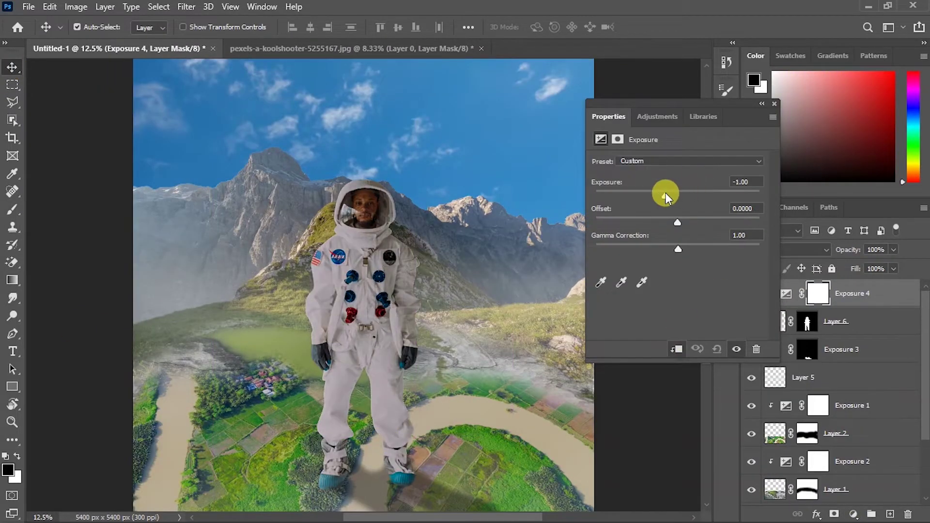
left_click(775, 103)
key("ctrl+plus")
key("ctrl+plus")
key("ctrl+plus")
scroll(345, 228, "up", 10)
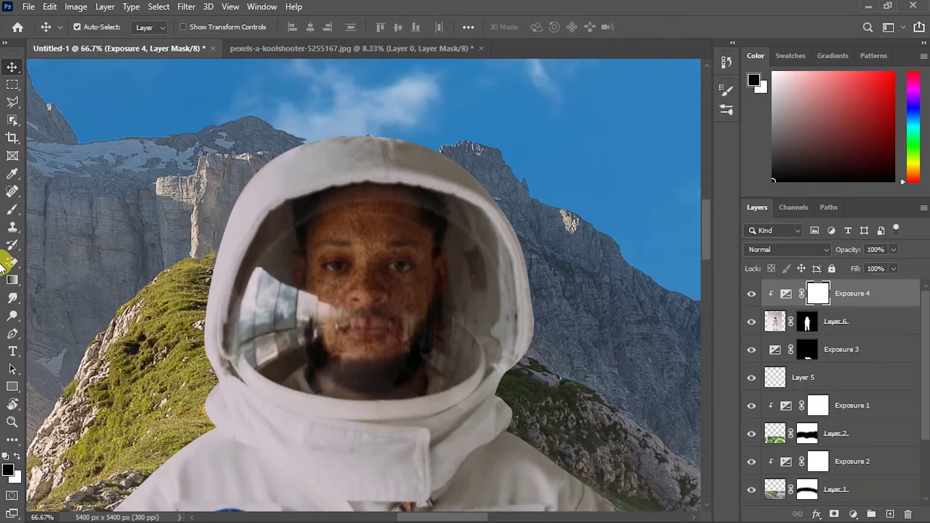
key("b")
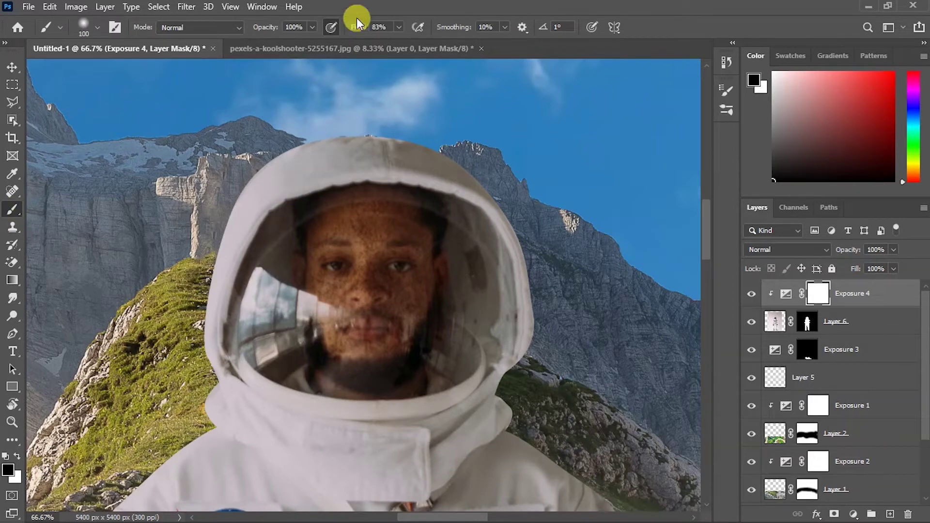
Step: Paint Exposure 4's mask with an enlarged brush to keep it off the leg's edge
key("ctrl+minus")
key("ctrl+minus")
key("ctrl+minus")
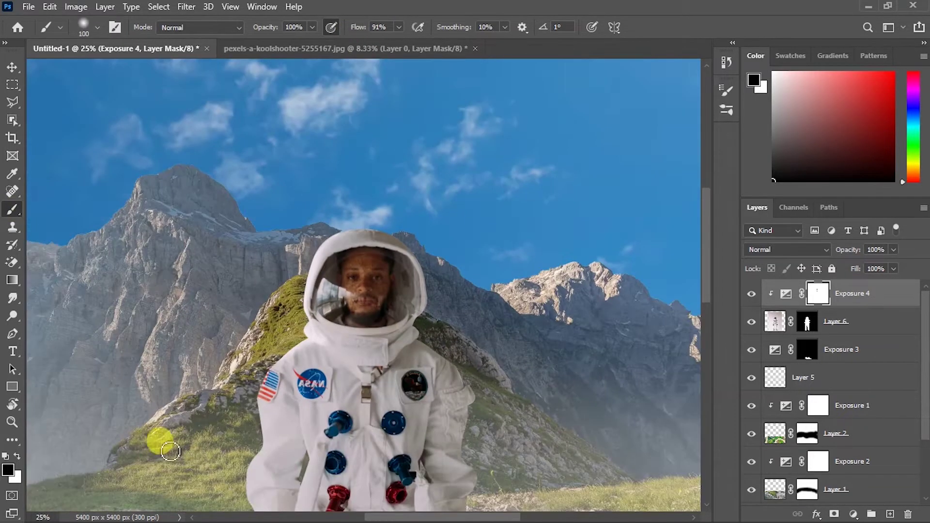
scroll(232, 291, "down", 3)
key("bracketright")
key("bracketright")
key("bracketright")
scroll(252, 252, "down", 3)
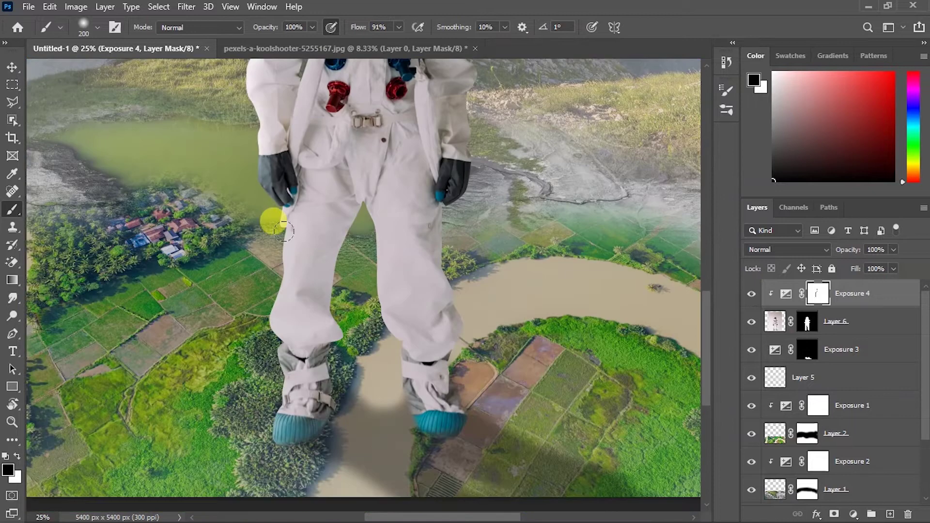
left_click_drag(271, 267, 260, 384)
scroll(310, 335, "up", 2)
scroll(426, 339, "up", 5)
scroll(485, 291, "down", 5)
scroll(543, 346, "down", 3)
Step: Close the astronaut source photo unsaved and open pexels-pixabay-258149.jpg
key("ctrl+minus")
left_click(13, 66)
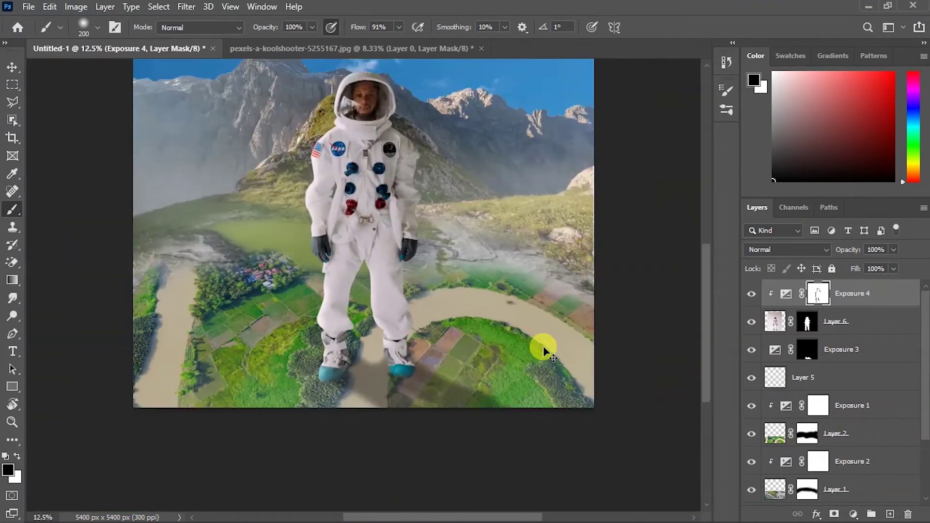
left_click(475, 49)
left_click(460, 206)
key("ctrl+o")
left_click(565, 393)
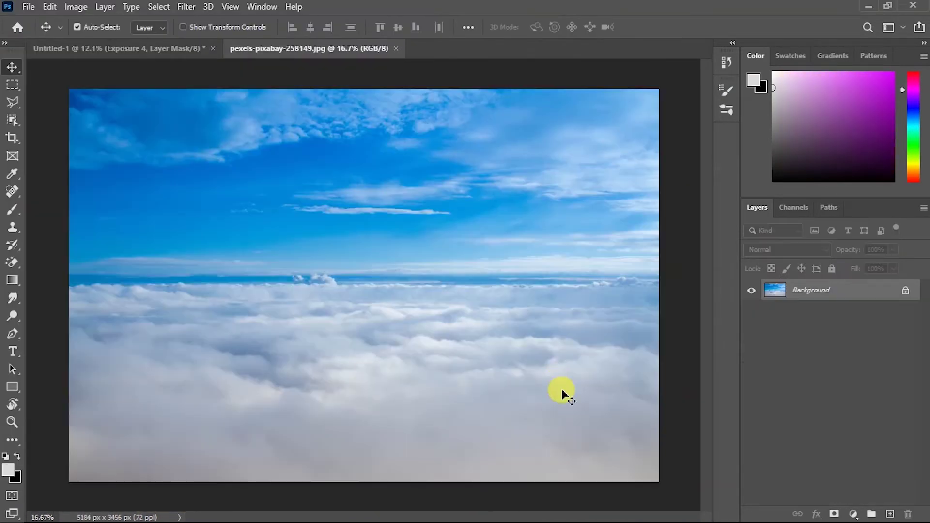
Step: Mask the cloud sea to a marquee selection and drag it into the composite
left_click(12, 84)
left_click_drag(63, 286, 674, 487)
left_click(833, 514)
key("v")
mouse_move(194, 339)
left_mouse_down()
mouse_move(240, 278)
mouse_move(440, 440)
mouse_move(364, 332)
left_mouse_up()
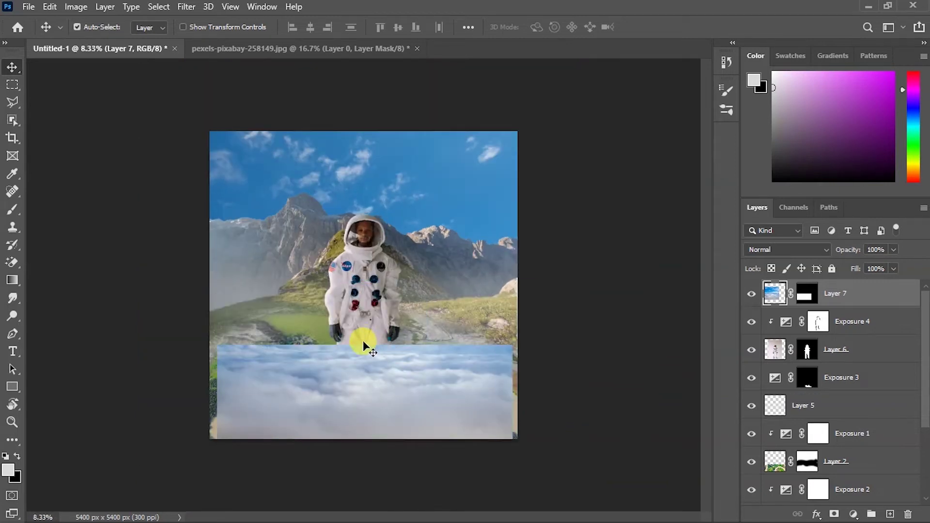
Step: Perspective-stretch the cloud layer wider at the bottom and lower it below the mountains
key("ctrl+t")
left_click_drag(363, 440, 394, 458)
left_click_drag(364, 73, 373, 12)
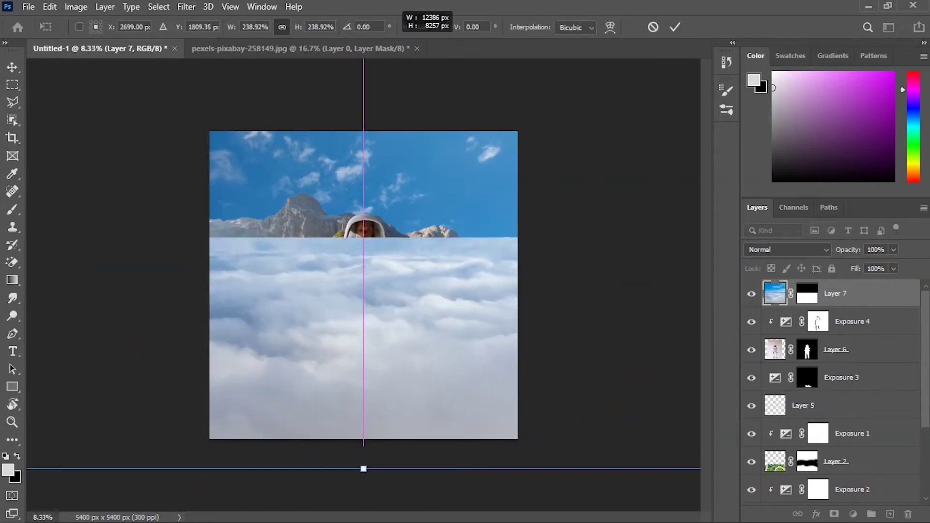
key("ctrl+minus")
key("ctrl+minus")
right_click(409, 46)
left_click(533, 114)
left_click_drag(576, 113, 535, 138)
left_click_drag(576, 395, 648, 364)
mouse_move(533, 114)
left_mouse_down()
mouse_move(509, 176)
mouse_move(473, 120)
mouse_move(503, 155)
left_mouse_up()
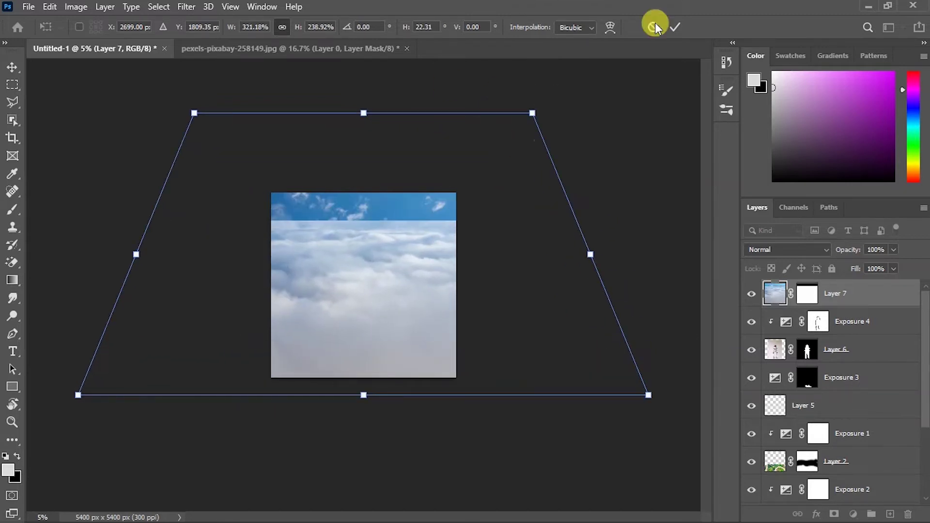
key("Return")
left_click_drag(409, 243, 399, 313)
Step: Target Layer 7's mask, reset colours to black and white, and lower its opacity
key("ctrl+plus")
key("ctrl+plus")
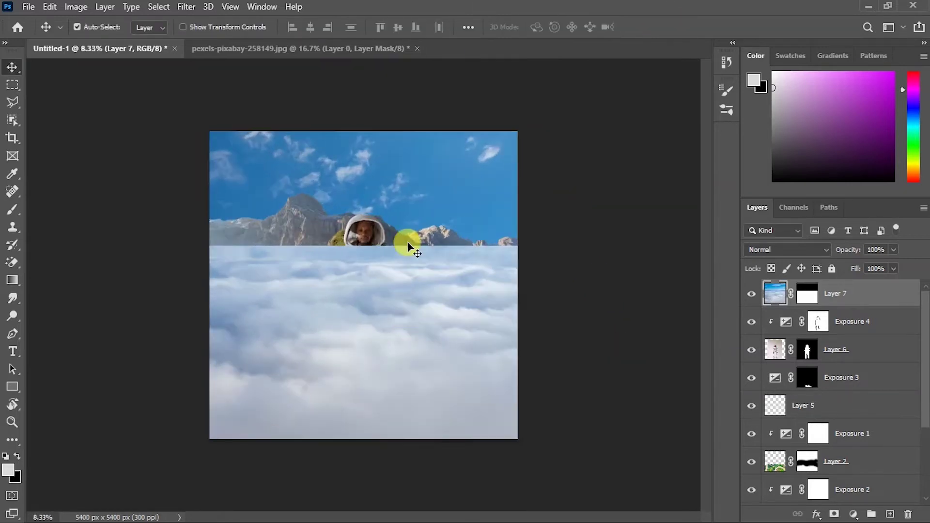
key("ctrl+backslash")
key("d")
key("Down")
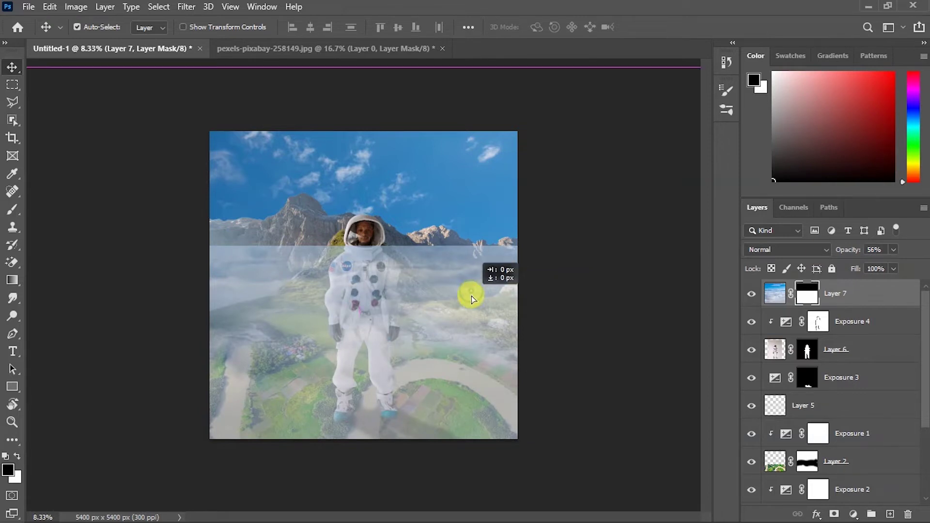
key("ctrl+plus")
Step: Brush black along the clouds' top edge on Layer 7's mask to soften it into mist
left_click(12, 209)
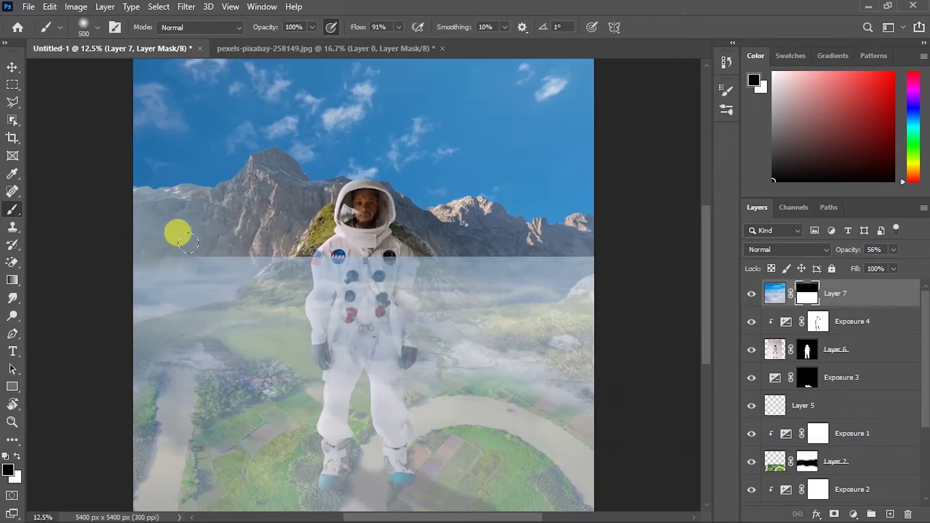
left_click_drag(188, 243, 481, 241)
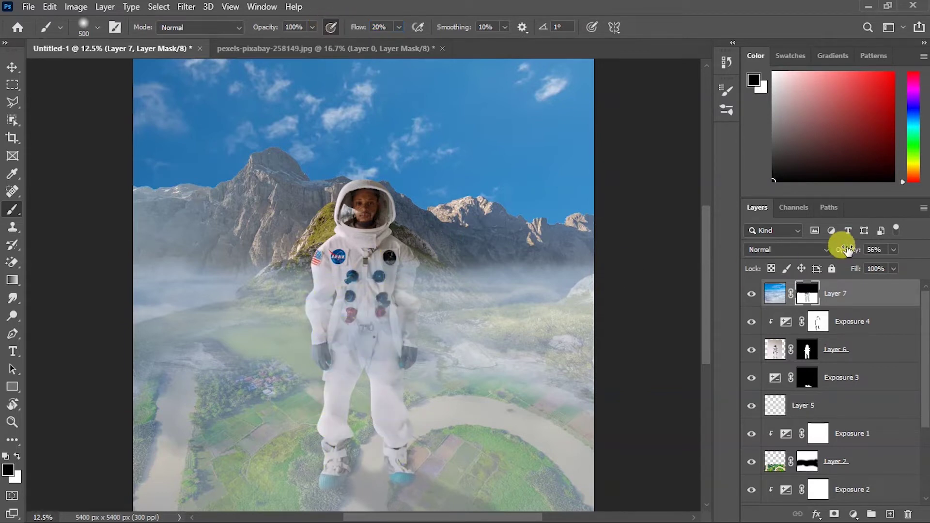
left_click_drag(845, 249, 862, 250)
scroll(301, 208, "up", 2)
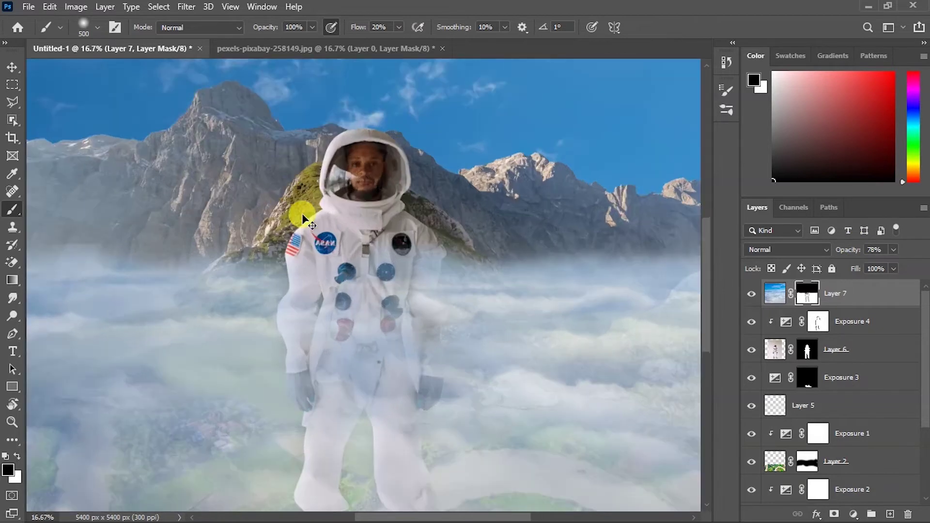
scroll(345, 241, "up", 1)
scroll(401, 316, "down", 5)
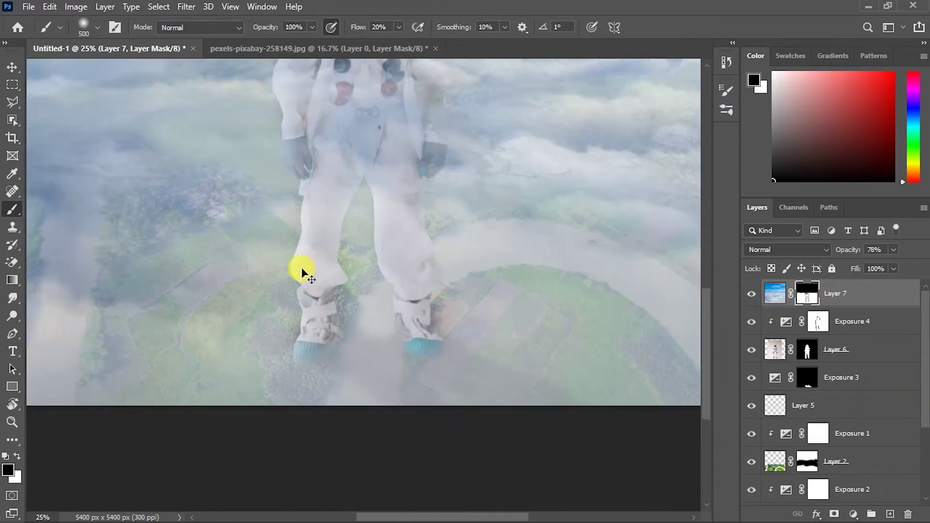
scroll(302, 268, "down", 3)
scroll(285, 252, "up", 1)
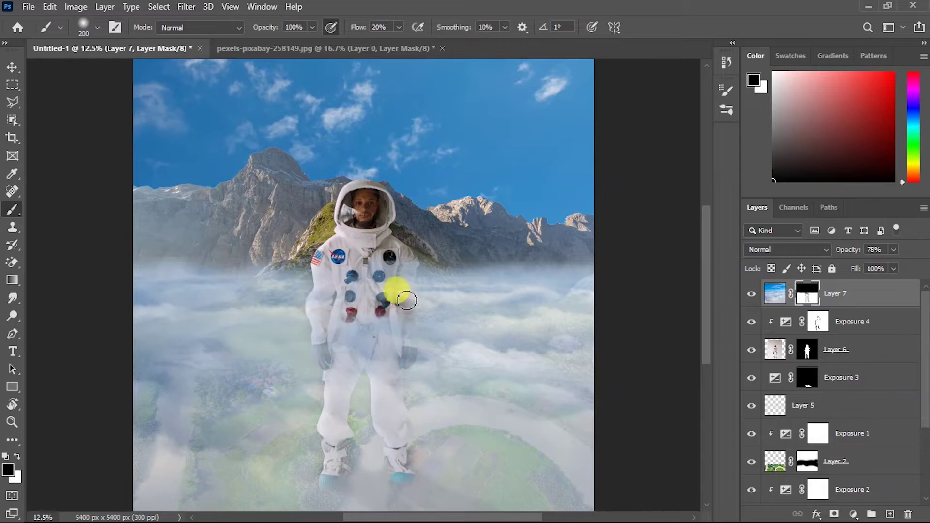
Step: Set Layer 7's opacity to 52%, then 67%
left_click(875, 250)
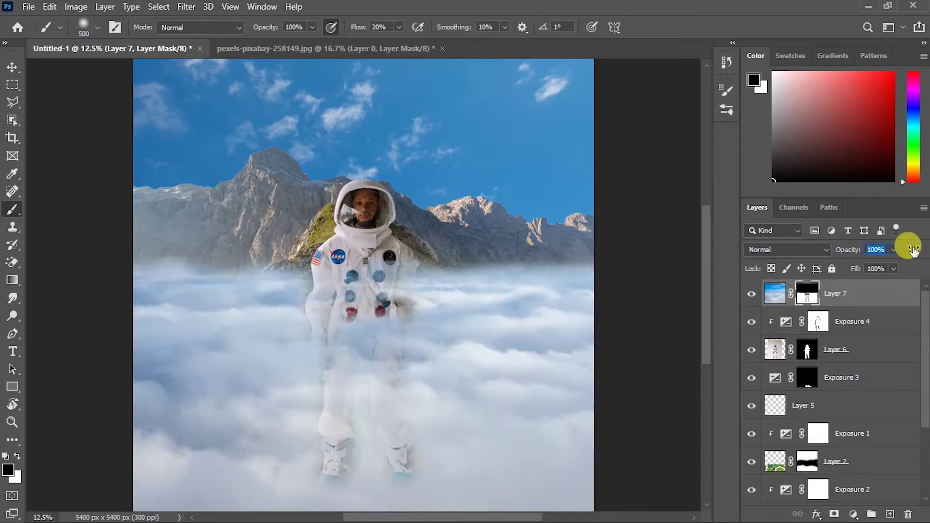
type("52")
left_click(872, 249)
type("67")
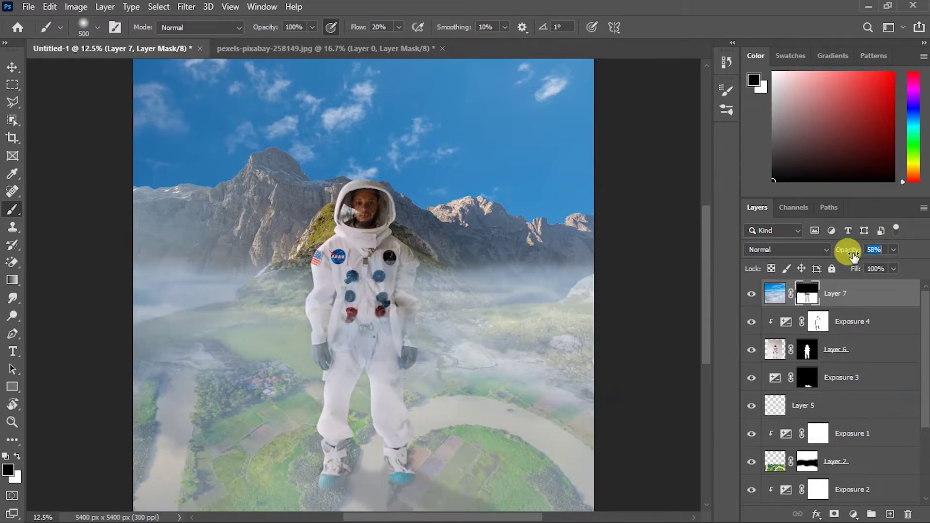
Step: Try clearing fog along the canvas bottom, then undo that stroke
scroll(420, 352, "down", 1)
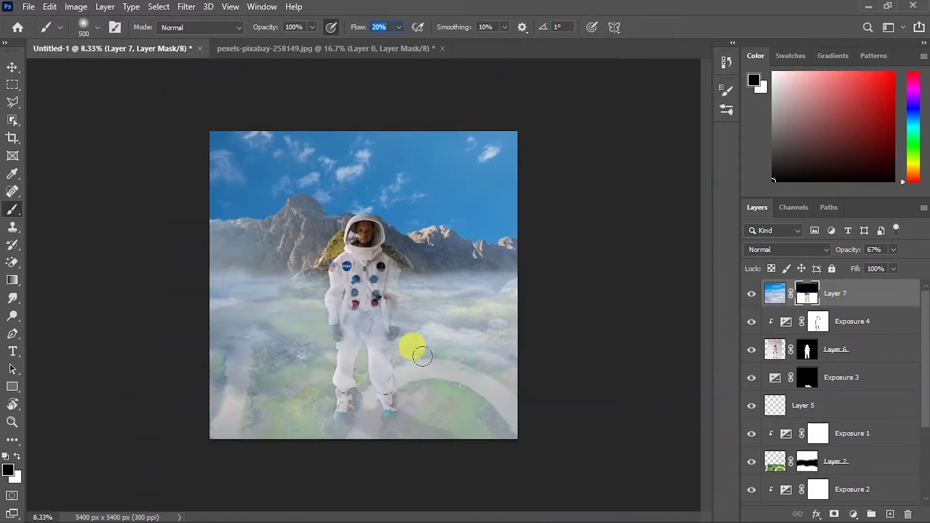
left_click_drag(483, 381, 195, 374)
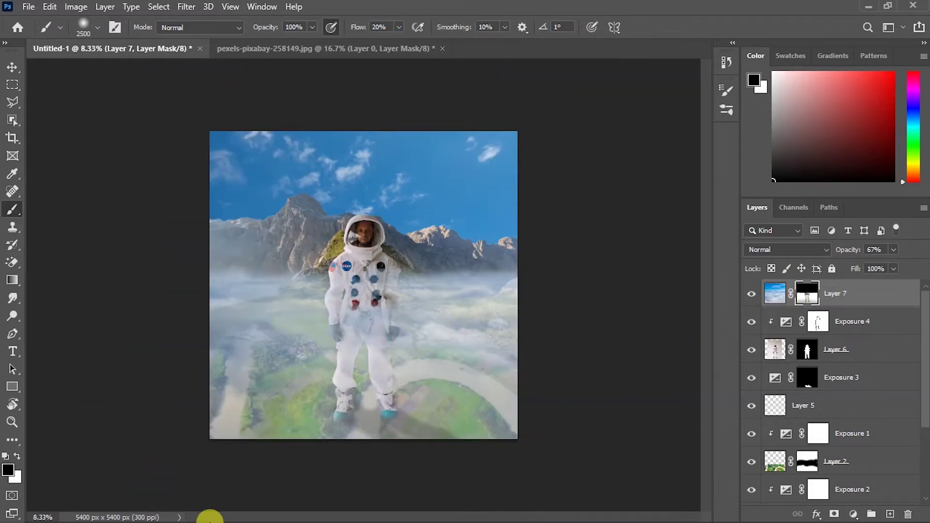
key("ctrl+z")
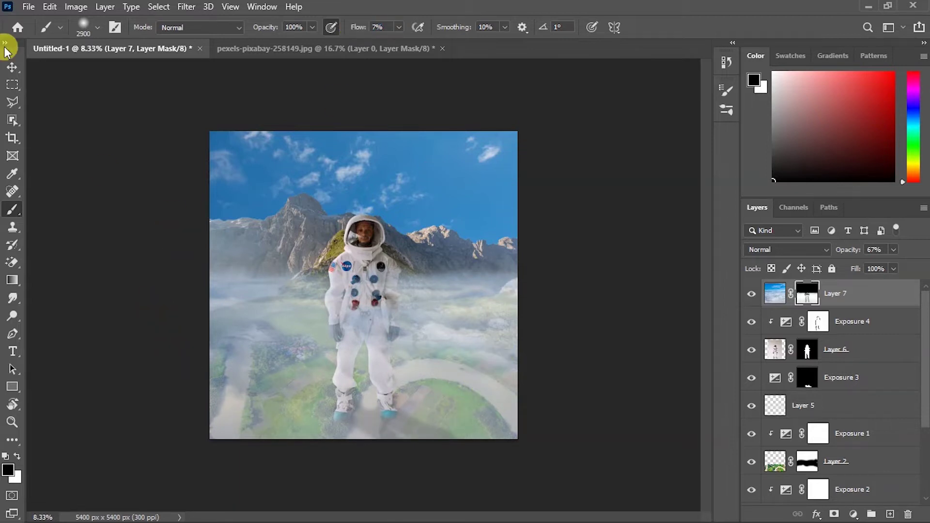
key("v")
scroll(479, 470, "up", 1)
Step: Open the cloud photo pexels-pixabay-86695.jpg
left_click(439, 50)
key("ctrl+o")
double_click(612, 132)
Step: Erase the blue sky around the main clouds with the Background Eraser
left_click(19, 127)
left_click_drag(154, 151, 600, 310)
key("ctrl+d")
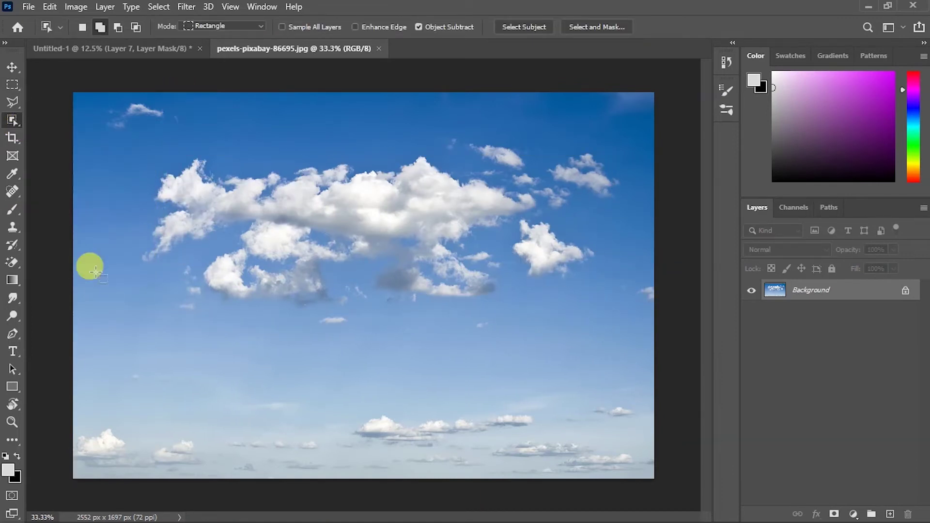
left_click(12, 262)
left_click(201, 227)
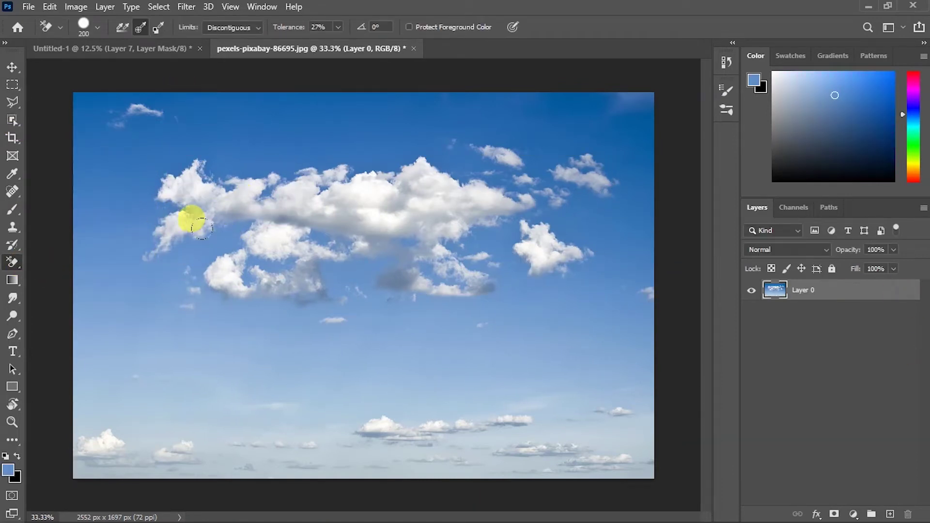
mouse_move(214, 240)
left_mouse_down()
mouse_move(291, 129)
mouse_move(420, 162)
mouse_move(290, 162)
mouse_move(582, 185)
mouse_move(175, 79)
mouse_move(565, 141)
mouse_move(531, 166)
mouse_move(229, 207)
mouse_move(258, 251)
left_mouse_up()
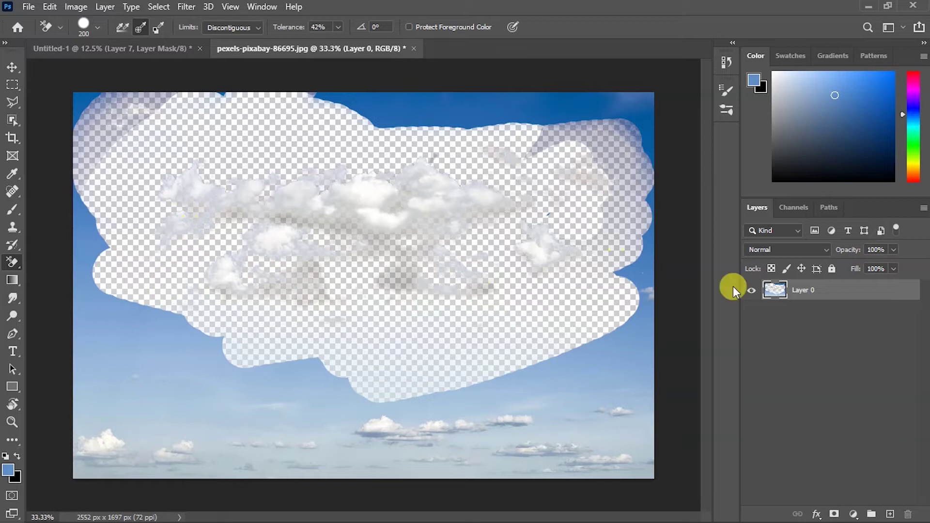
Step: Mask the cloud layer to a marquee area and brush out the shadows and lower wisps
left_click(10, 90)
left_click_drag(141, 145, 567, 326)
left_click(834, 514)
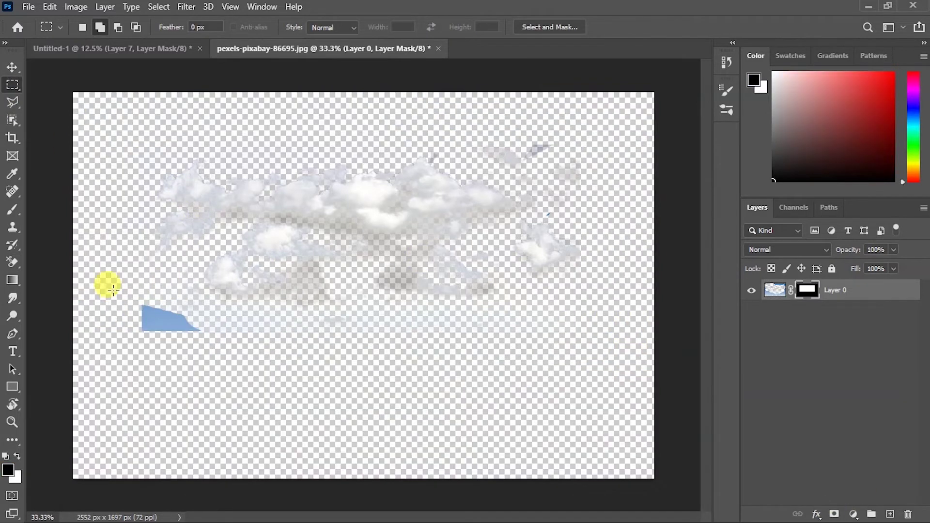
key("b")
key("bracketleft")
key("bracketleft")
key("bracketleft")
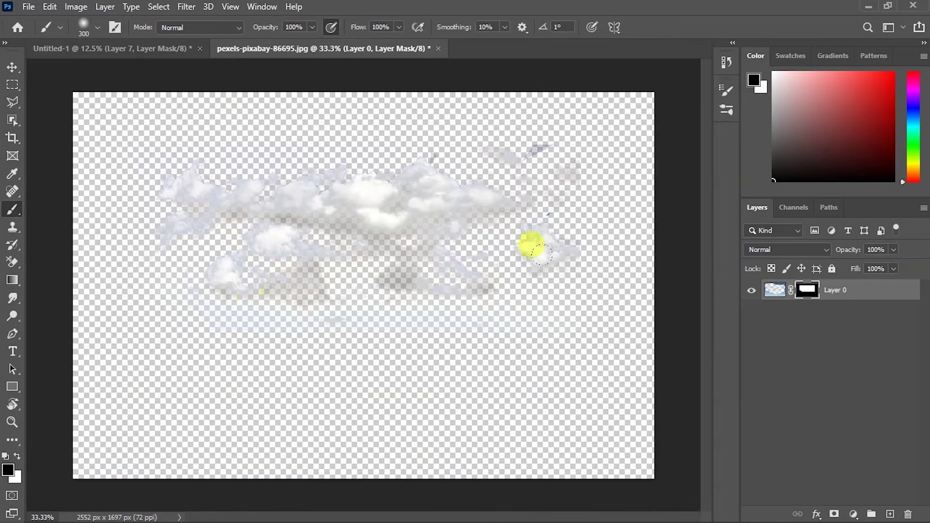
left_click_drag(239, 305, 318, 290)
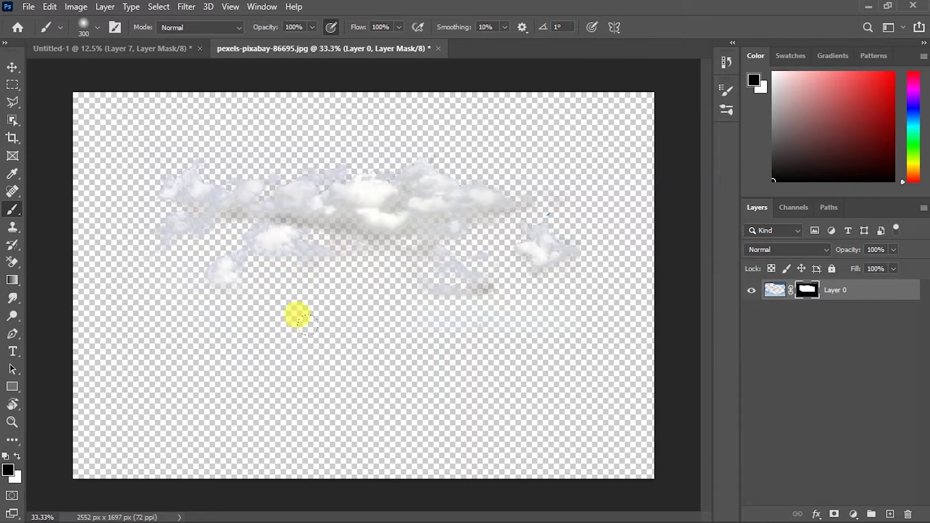
Step: Apply the Camera Raw Filter to the cloud layer
key("v")
left_click(186, 7)
left_click(233, 97)
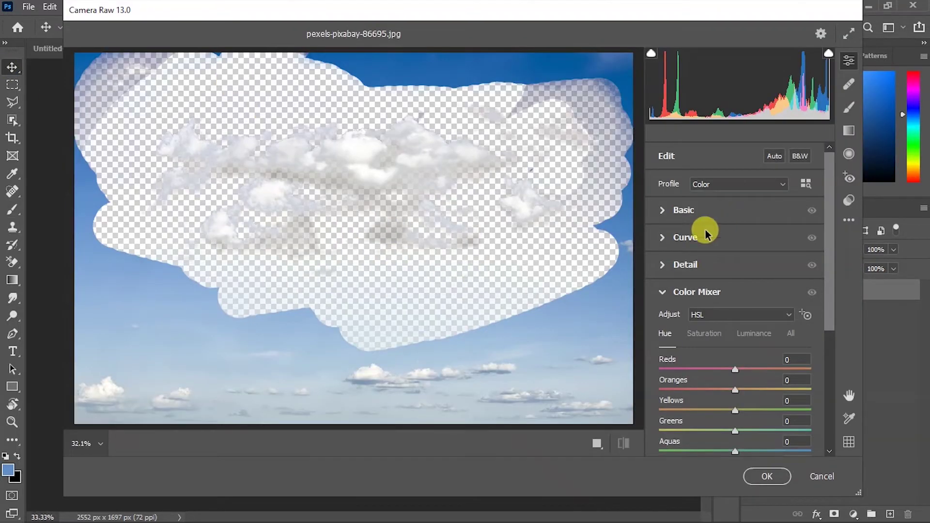
Step: In Camera Raw's Color Mixer, desaturate the Aquas and Blues and raise their luminance
scroll(705, 235, "down", 3)
left_click(704, 214)
left_click_drag(735, 331, 659, 331)
mouse_move(732, 352)
left_mouse_down()
mouse_move(659, 352)
mouse_move(783, 352)
left_mouse_up()
left_click(754, 216)
left_click_drag(735, 372, 765, 373)
left_click_drag(735, 331, 792, 331)
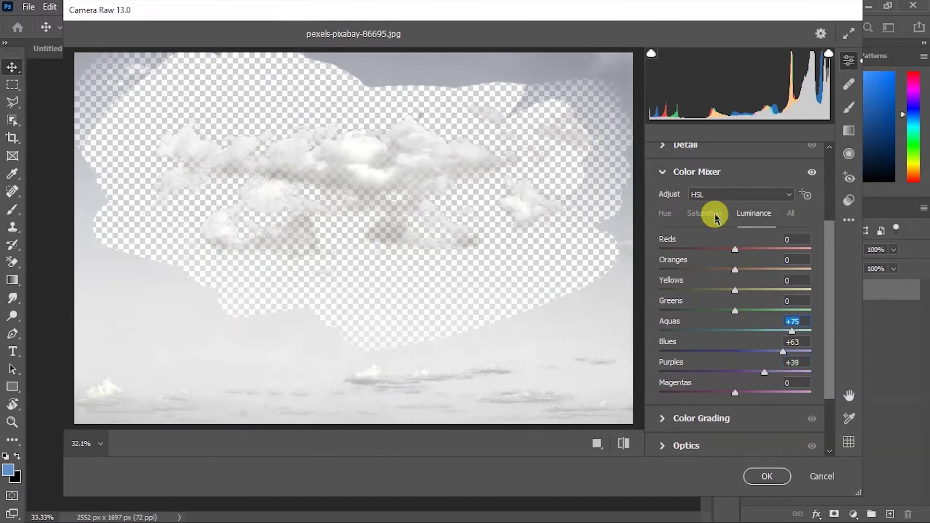
left_click(767, 476)
Step: Move the cloud cutout into Untitled-1, enlarged to about 147% over the mountains right of the astronaut
mouse_move(150, 167)
left_mouse_down()
mouse_move(146, 37)
mouse_move(478, 264)
left_mouse_up()
key("ctrl+t")
left_click_drag(573, 202, 666, 190)
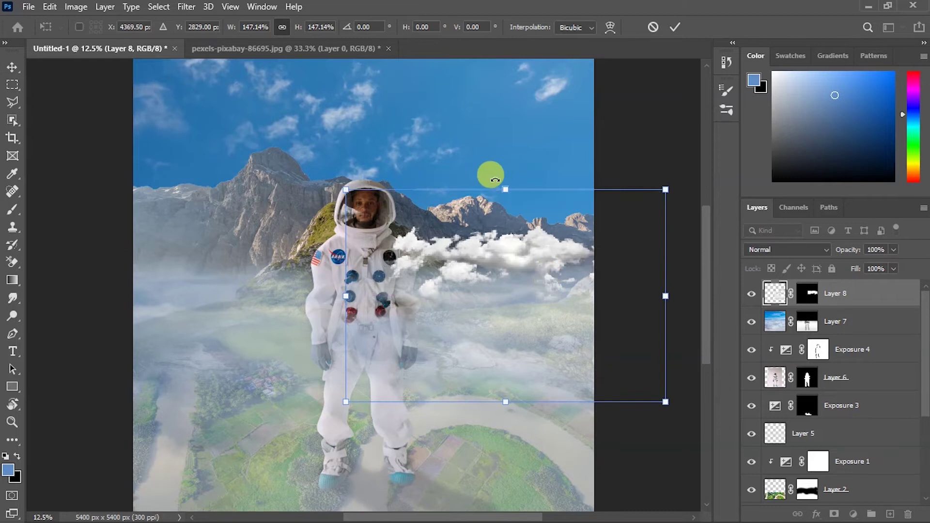
left_click_drag(509, 245, 453, 254)
key("Return")
Step: Close the cloud source photo without saving and pick pexels-pixabay-46160.jpg to open
key("ctrl+Tab")
key("ctrl+w")
left_click(456, 264)
key("ctrl+o")
left_click(468, 144)
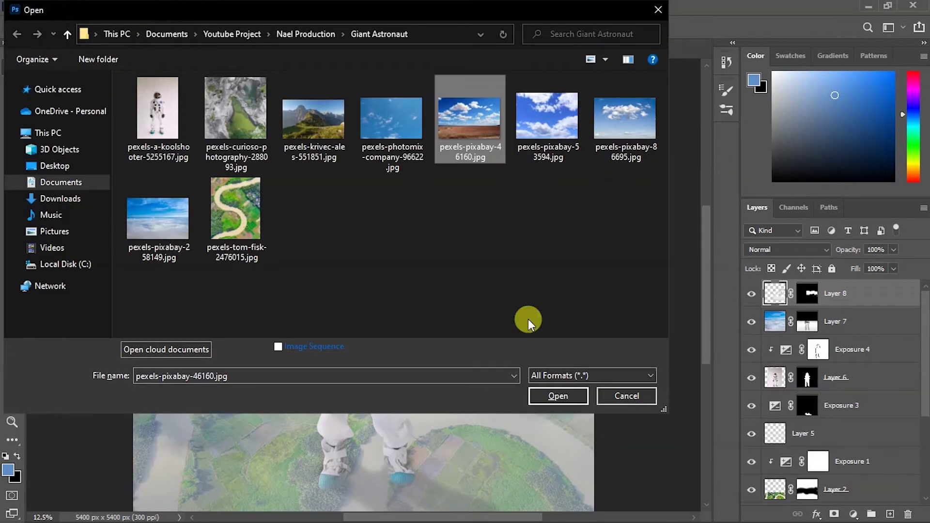
Step: Open pexels-pixabay-46160.jpg and mask away the field below the horizon
left_click(544, 397)
left_click(13, 94)
left_click_drag(21, 52, 698, 356)
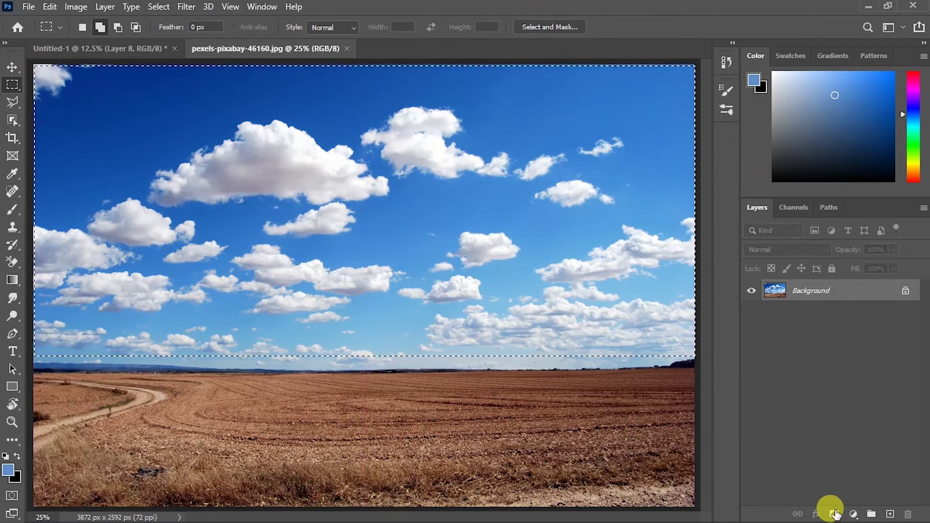
left_click(834, 514)
Step: Erase the dark and light blue sky with a large Background Eraser, leaving only the clouds
left_click(12, 262)
key("ctrl+2")
mouse_move(507, 264)
left_mouse_down()
mouse_move(34, 77)
mouse_move(64, 304)
left_mouse_up()
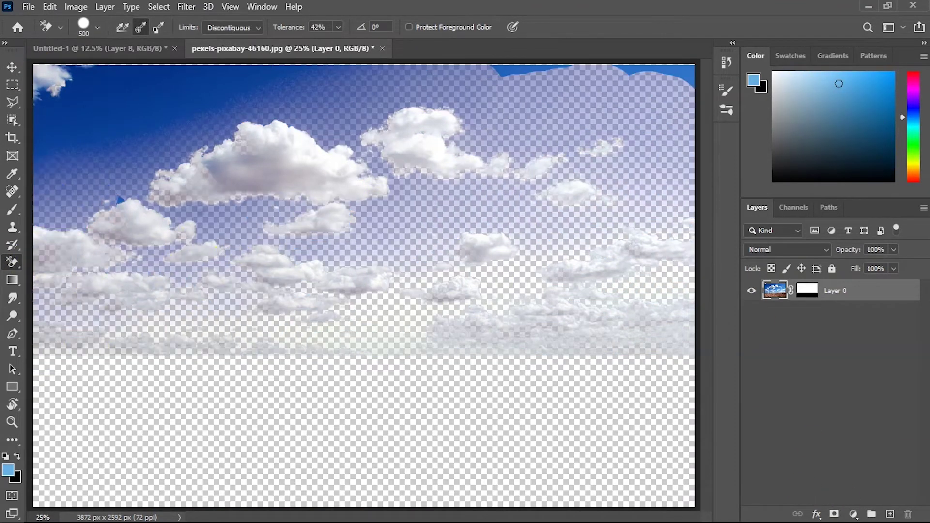
left_click(127, 118, "alt")
mouse_move(127, 118)
left_mouse_down()
mouse_move(137, 151)
mouse_move(357, 128)
mouse_move(38, 45)
mouse_move(42, 194)
left_mouse_up()
left_click(647, 100, "alt")
mouse_move(647, 101)
left_mouse_down()
mouse_move(591, 38)
mouse_move(482, 104)
mouse_move(10, 194)
left_mouse_up()
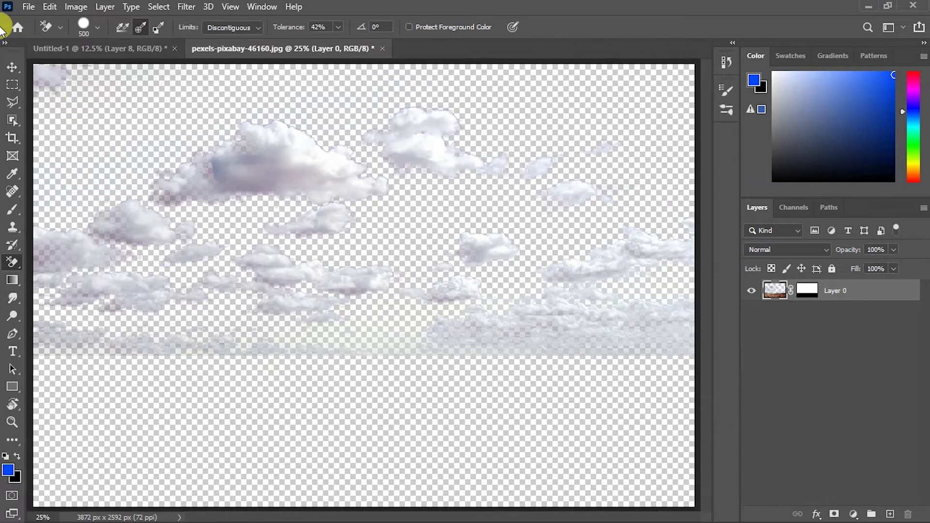
key("v")
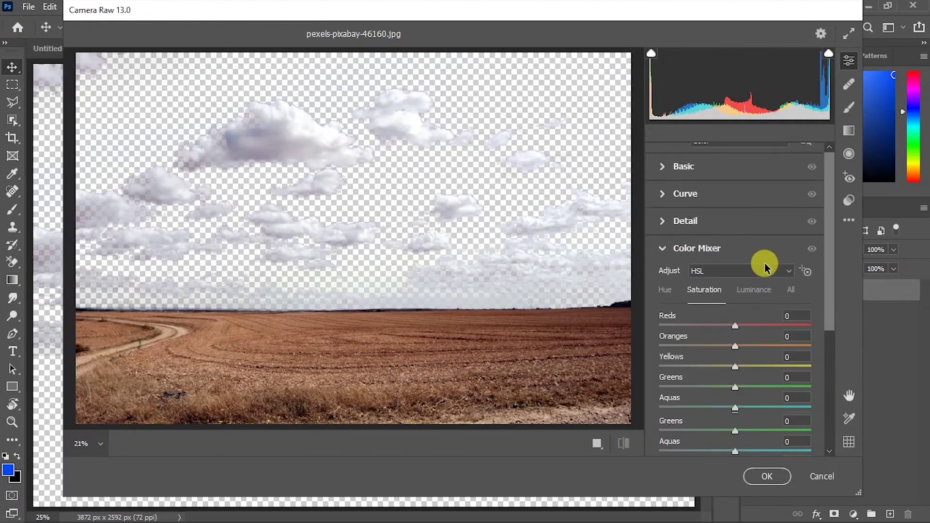
Step: In Camera Raw, set Aquas and Blues saturation to -100 and raise their luminance
left_click(754, 199)
left_click(731, 292)
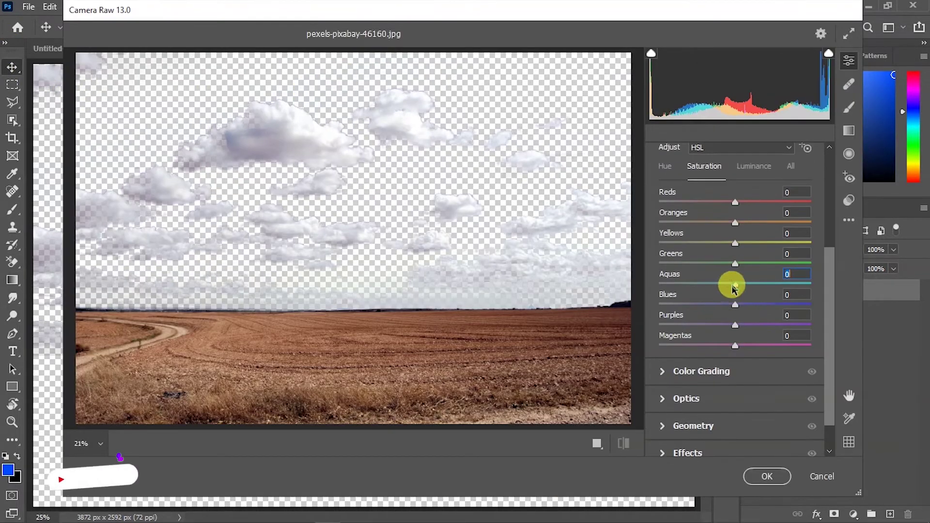
left_click_drag(735, 285, 629, 307)
left_click_drag(736, 304, 669, 305)
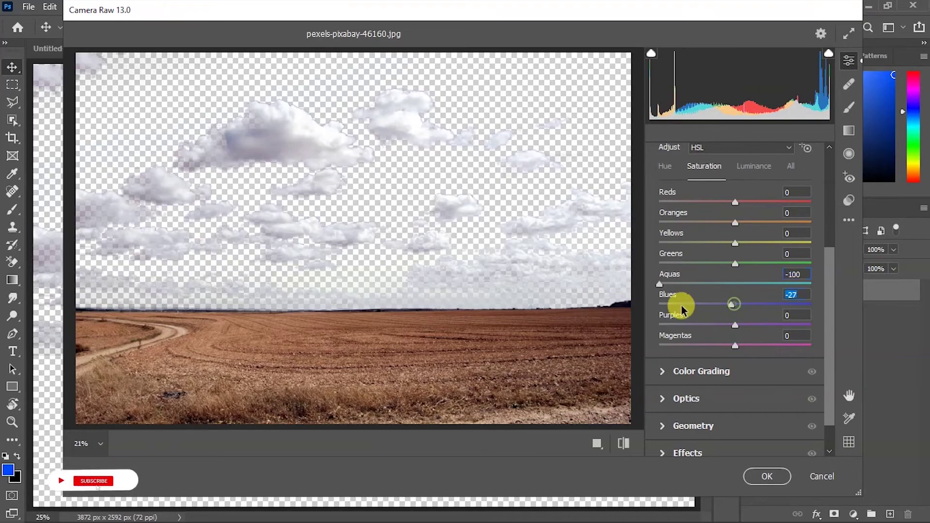
left_click(754, 165)
mouse_move(735, 304)
left_mouse_down()
mouse_move(766, 304)
mouse_move(776, 286)
left_mouse_up()
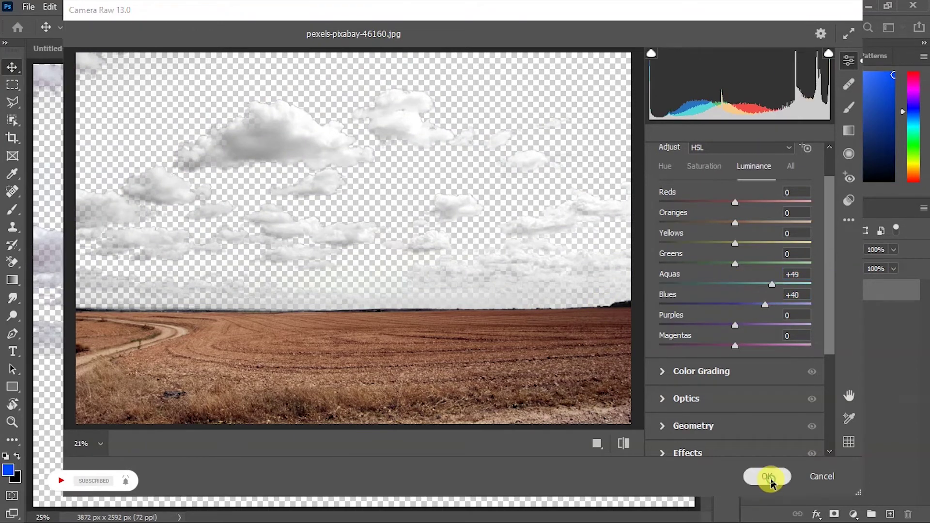
left_click(768, 477)
Step: Paint black on the cloud layer's mask to hide the hazy band at the bottom
left_click_drag(308, 183, 293, 122)
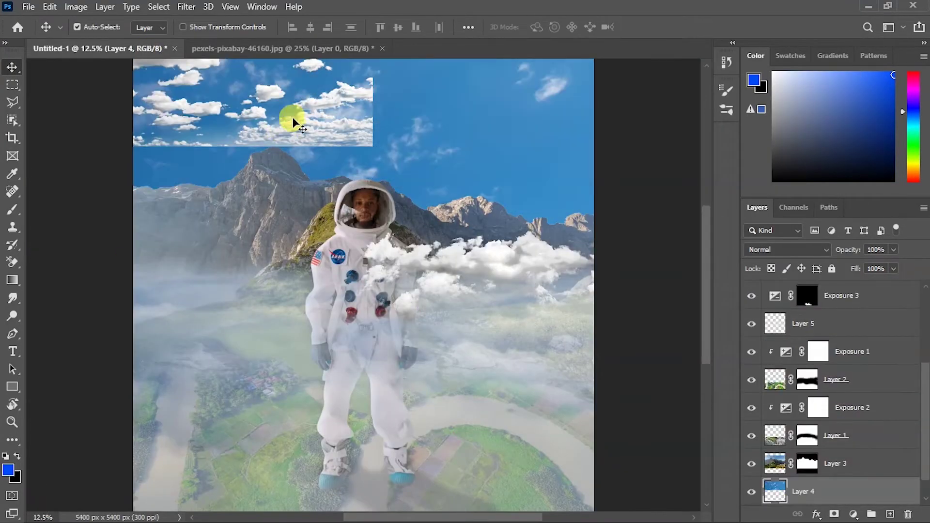
left_click(339, 49)
left_click(12, 209)
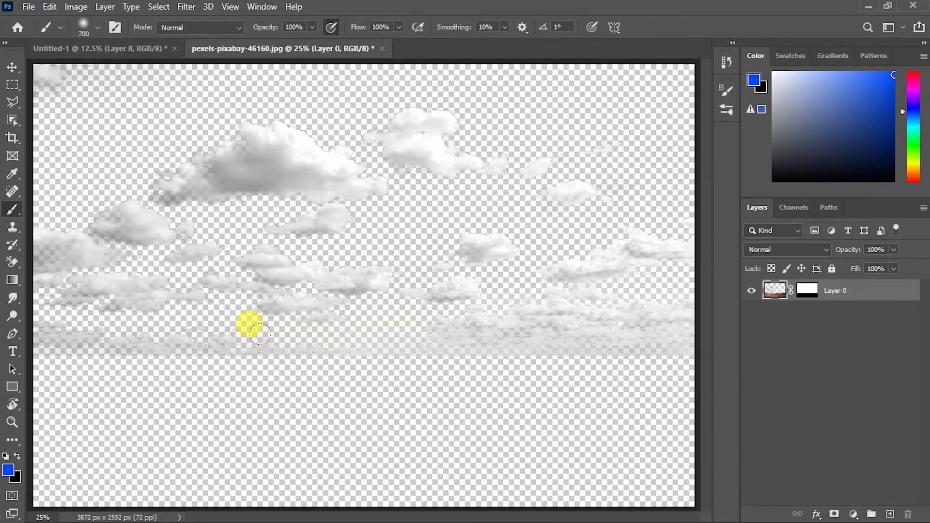
left_click(807, 290)
key("d")
key("bracketleft")
mouse_move(656, 304)
left_mouse_down()
mouse_move(21, 370)
mouse_move(10, 227)
mouse_move(416, 371)
left_mouse_up()
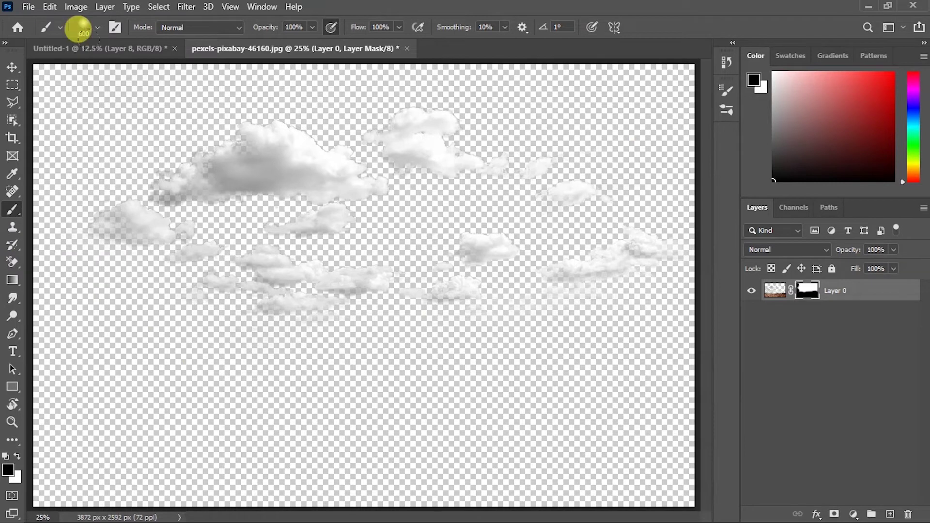
Step: Place the clouds as Layer 9 beneath the astronaut, nudge Layer 8 down, and open pexels-pixabay-53594.jpg
key("v")
mouse_move(245, 133)
left_mouse_down()
mouse_move(191, 174)
mouse_move(270, 208)
left_mouse_up()
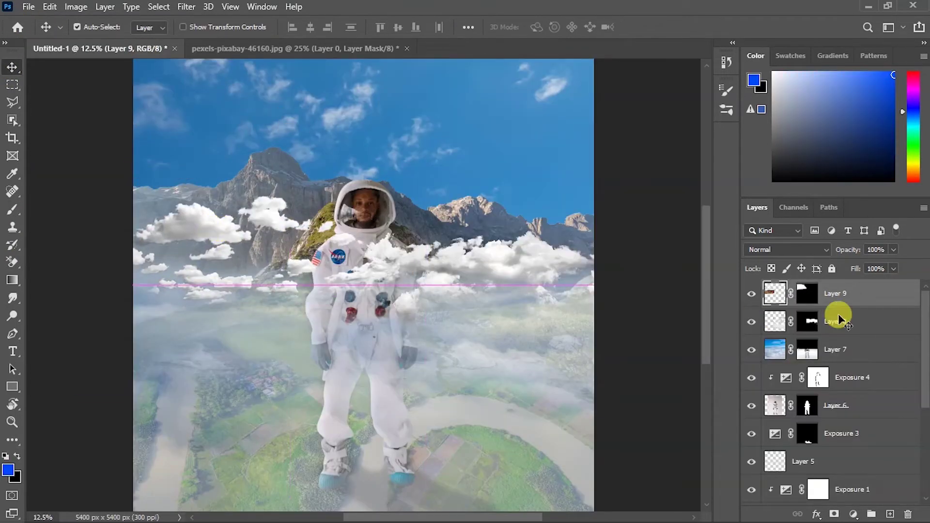
left_click_drag(840, 317, 868, 402)
mouse_move(291, 236)
left_mouse_down()
mouse_move(275, 259)
mouse_move(270, 235)
left_mouse_up()
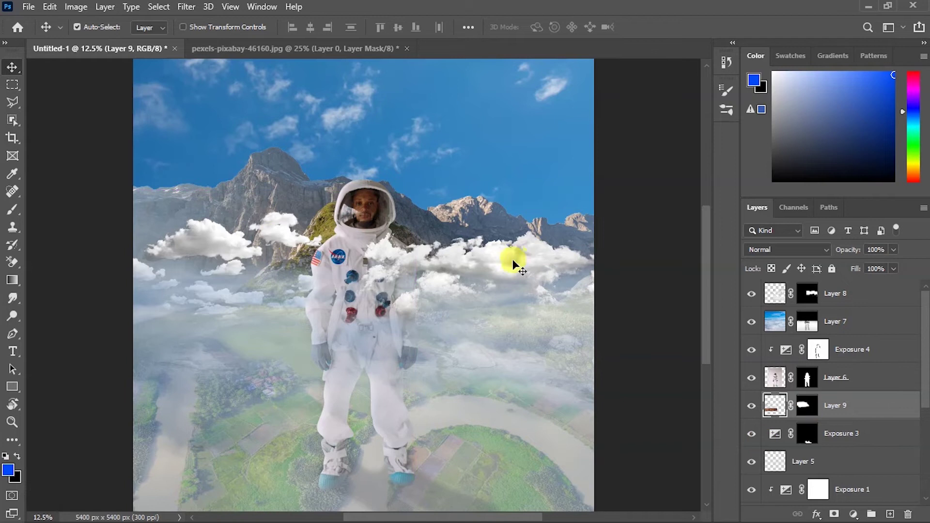
left_click_drag(513, 264, 513, 271)
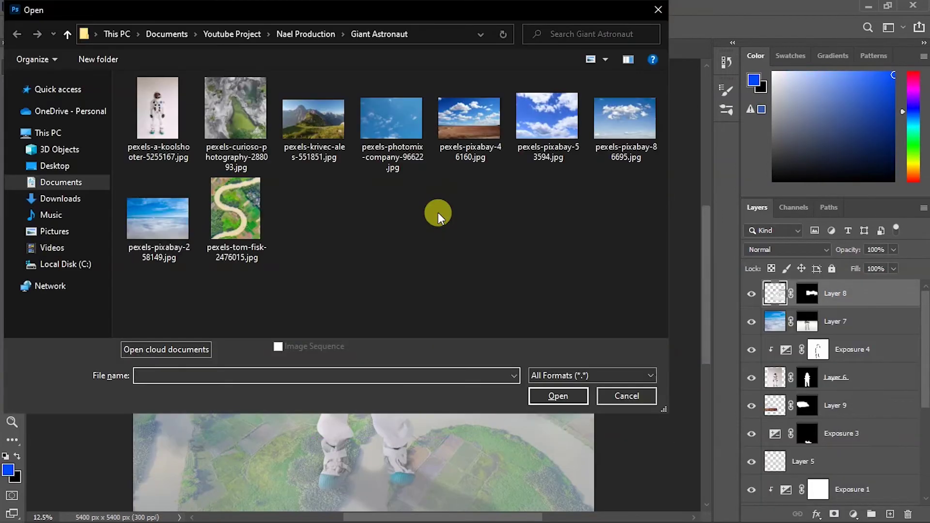
double_click(533, 138)
Step: Mask off the photo's upper half and erase the blue sky between the low clouds
key("m")
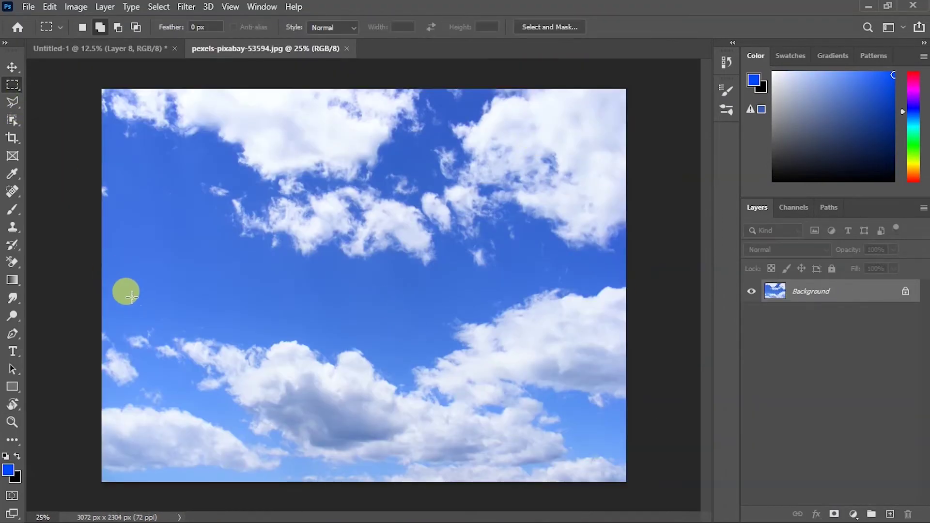
left_click_drag(105, 272, 630, 85)
left_click(834, 514, "alt")
key("e")
mouse_move(388, 296)
left_mouse_down()
mouse_move(561, 339)
mouse_move(37, 349)
mouse_move(361, 271)
left_mouse_up()
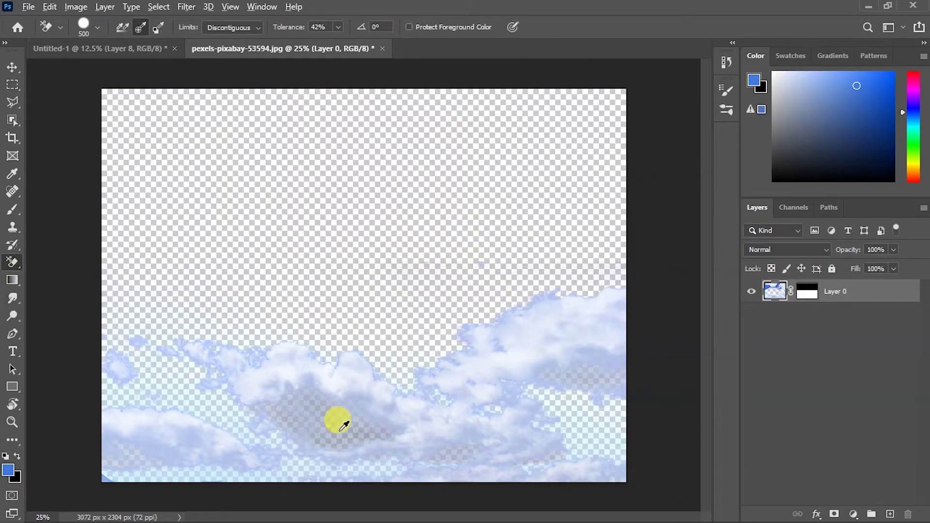
left_click(134, 356, "alt")
left_click_drag(137, 357, 143, 324)
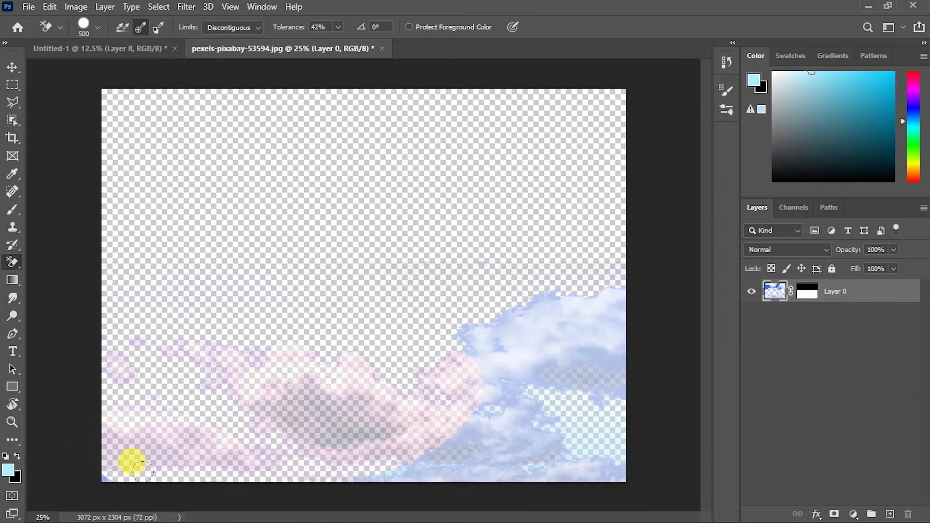
Step: Bring the low clouds into the composite, enlarged to about 182% and moved down the canvas
key("v")
mouse_move(145, 262)
left_mouse_down()
mouse_move(152, 52)
mouse_move(357, 228)
mouse_move(425, 352)
left_mouse_up()
key("ctrl+t")
left_click_drag(488, 324, 611, 324)
left_click_drag(227, 301, 133, 310)
mouse_move(448, 419)
left_mouse_down()
mouse_move(438, 446)
mouse_move(464, 271)
mouse_move(451, 345)
mouse_move(538, 286)
left_mouse_up()
Step: Commit the transform and paint black on Layer 10's mask to reveal the ground
key("Return")
left_click(807, 293)
key("d")
key("b")
mouse_move(388, 429)
left_mouse_down()
mouse_move(433, 395)
mouse_move(358, 409)
left_mouse_up()
key("v")
Step: Open the Camera Raw filter on the new cloud layer
left_click(186, 6)
left_click(201, 112)
key("shift+ctrl+a")
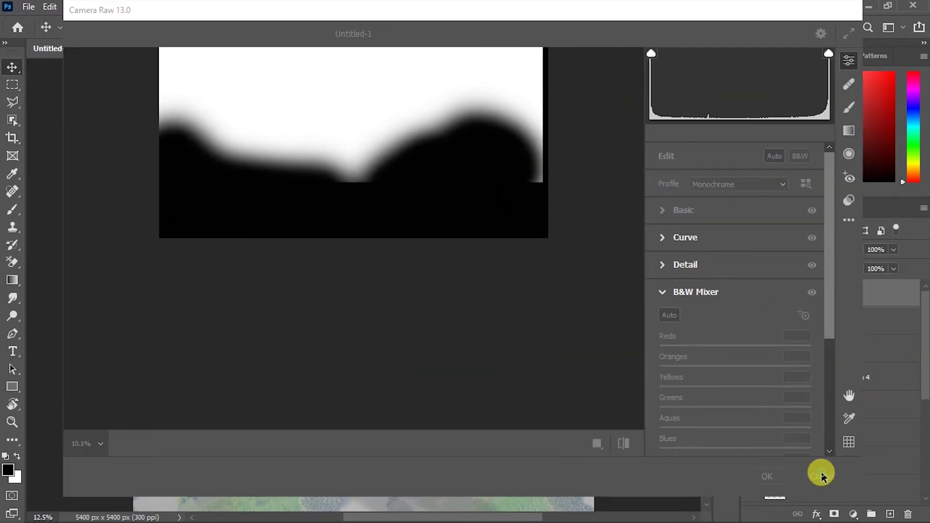
left_click(822, 476)
left_click(187, 7)
left_click(227, 155)
scroll(706, 232, "down", 5)
scroll(706, 233, "up", 1)
Step: Desaturate the Blues and Purples fully, raise their luminance, and apply
left_click(704, 160)
left_click_drag(735, 299, 623, 291)
left_click_drag(735, 319, 630, 320)
left_click(754, 161)
mouse_move(735, 320)
left_mouse_down()
mouse_move(746, 320)
mouse_move(751, 299)
left_mouse_up()
left_click(767, 476)
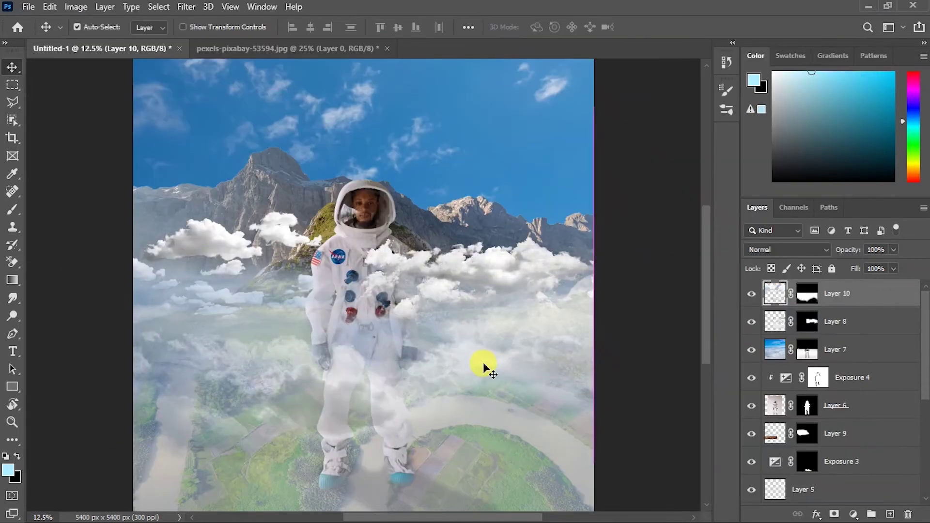
Step: Zoom out and back in on the composite and select where the new layer goes
left_click(12, 84)
key("ctrl+minus")
key("ctrl+plus")
scroll(513, 349, "down", 1)
left_click(818, 377)
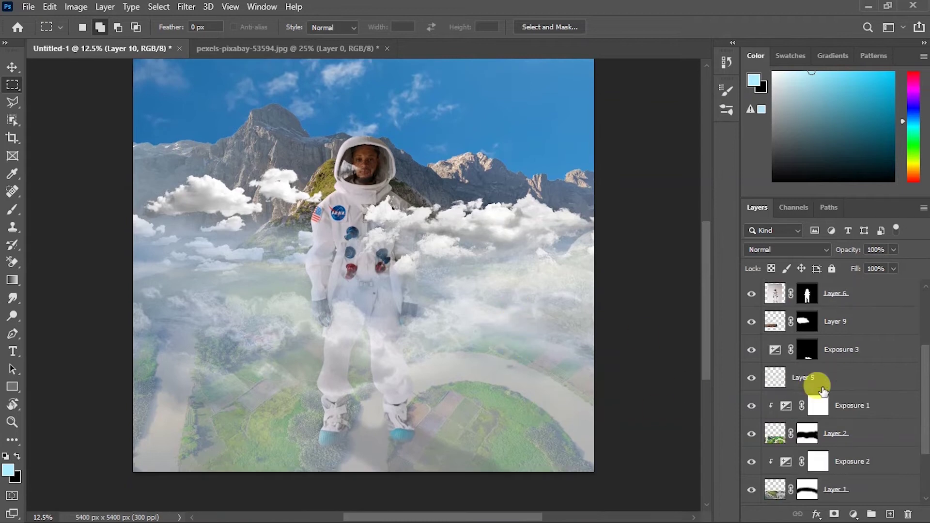
Step: Add a new layer, try a white fog gradient over the lower canvas, and undo it
left_click(891, 515)
key("g")
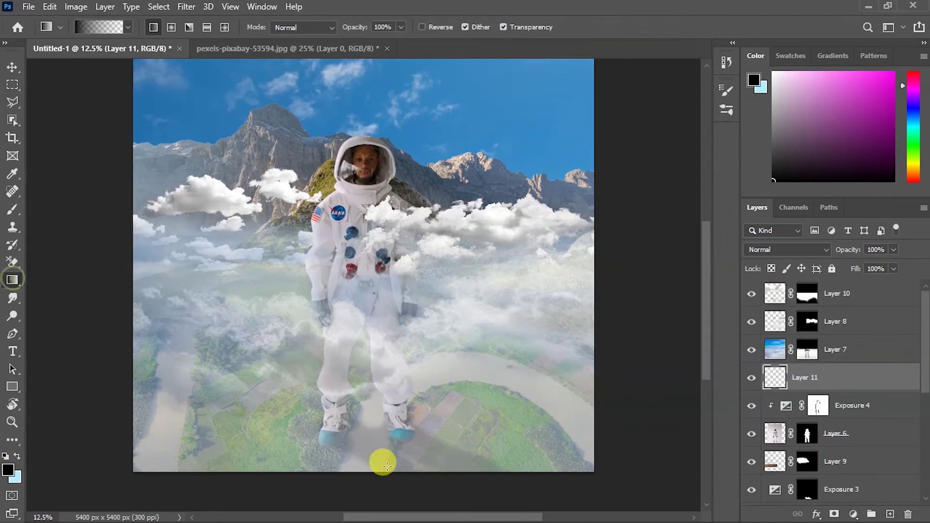
left_click_drag(374, 286, 373, 465)
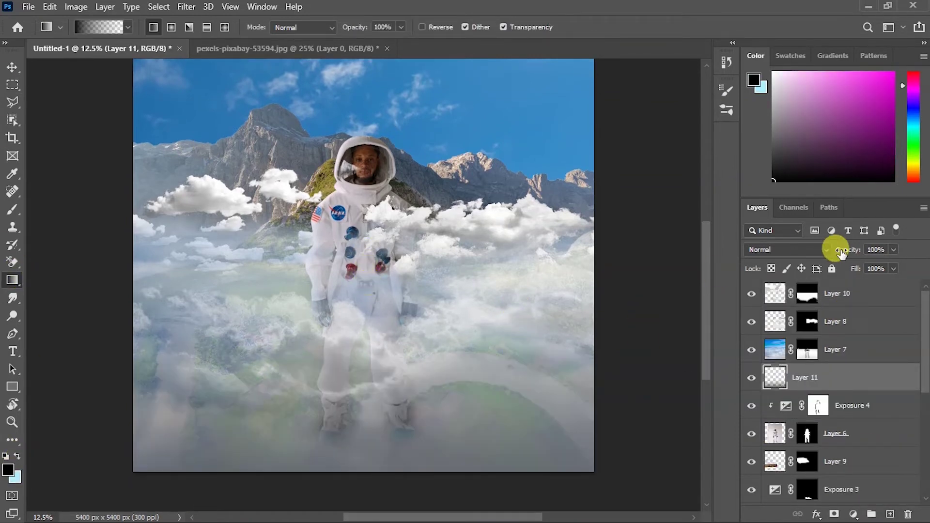
key("ctrl+z")
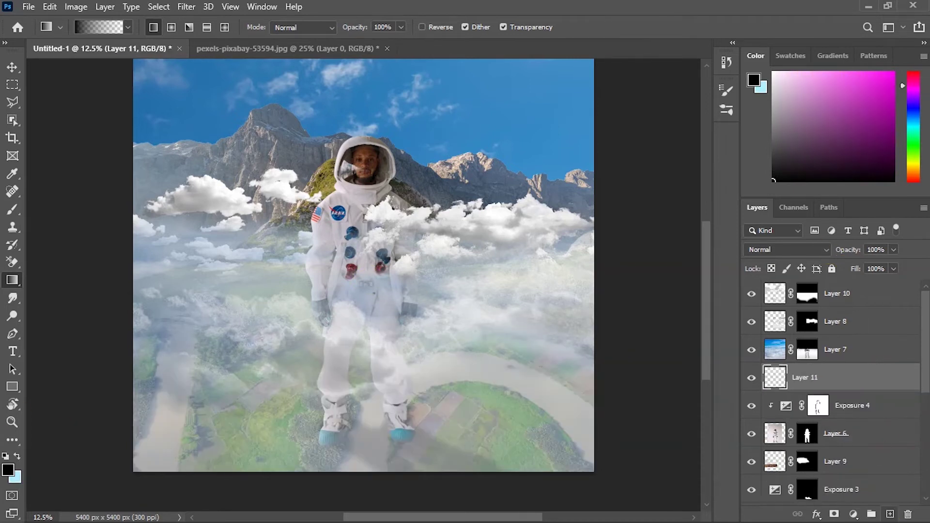
key("i")
Step: Set the foreground colour to a dark brown
left_click(8, 469)
left_click(697, 442)
left_click(646, 361)
left_click(703, 443)
left_click(648, 372)
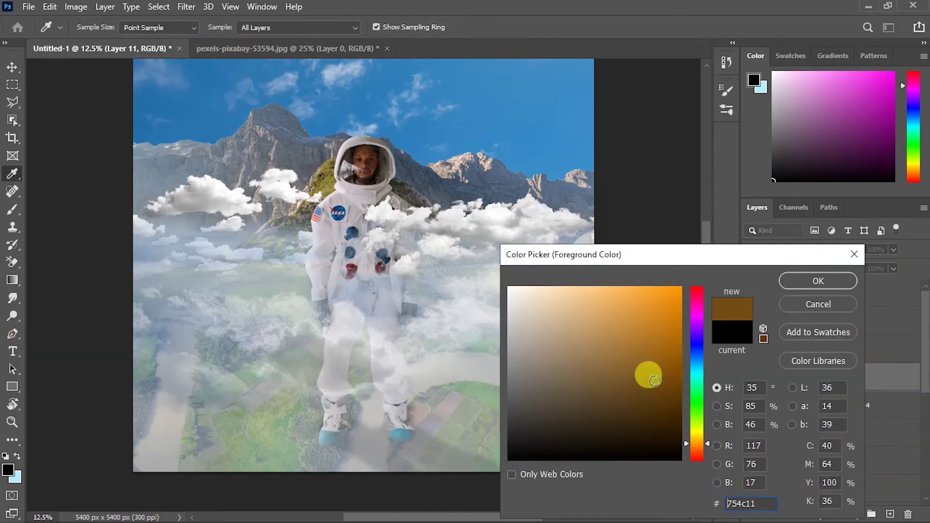
Step: Draw a brown fog gradient up from the bottom at 89% opacity; move Layer 5 beneath Layer 7
left_click(818, 281)
key("g")
left_click_drag(364, 331, 364, 465)
left_click_drag(844, 252, 842, 254)
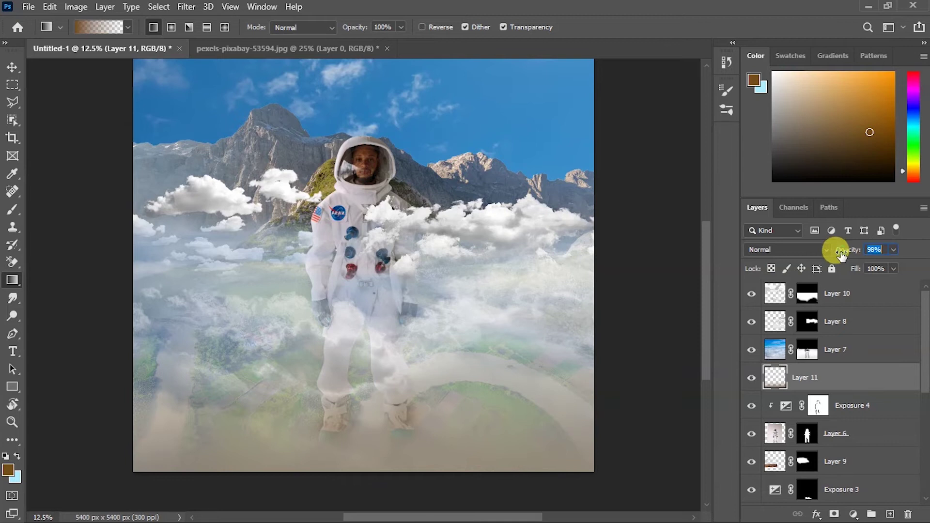
scroll(831, 377, "down", 2)
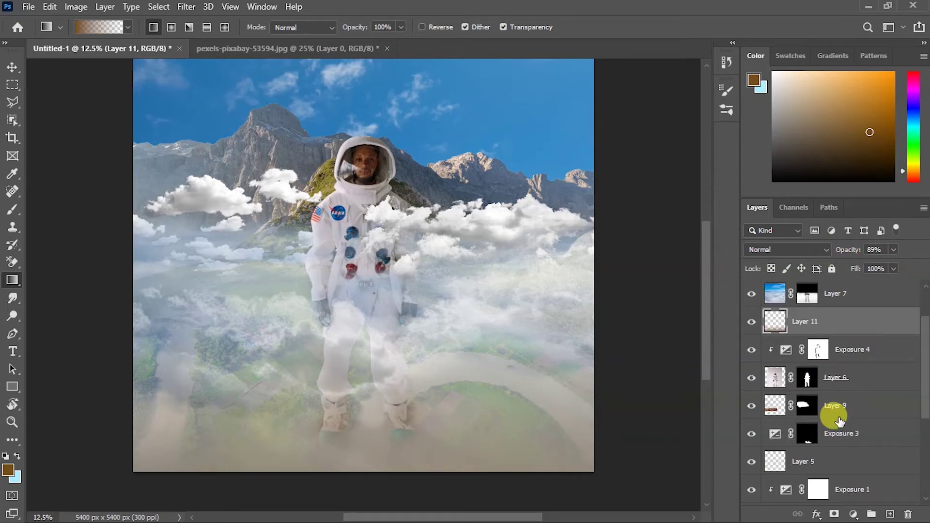
left_click_drag(824, 461, 853, 310)
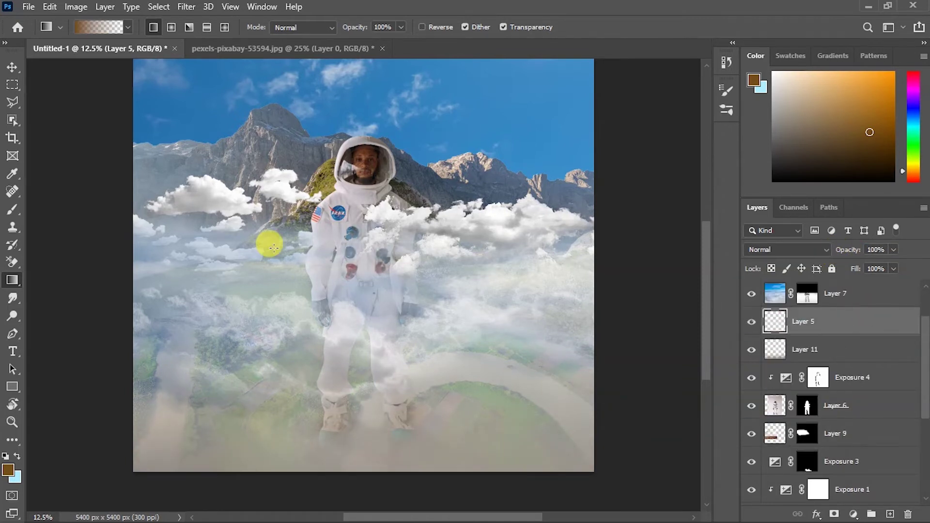
Step: Paint Layer 7's mask with a soft brush to blend clouds at lower left and near the mountains
left_click(9, 65)
left_click(852, 294)
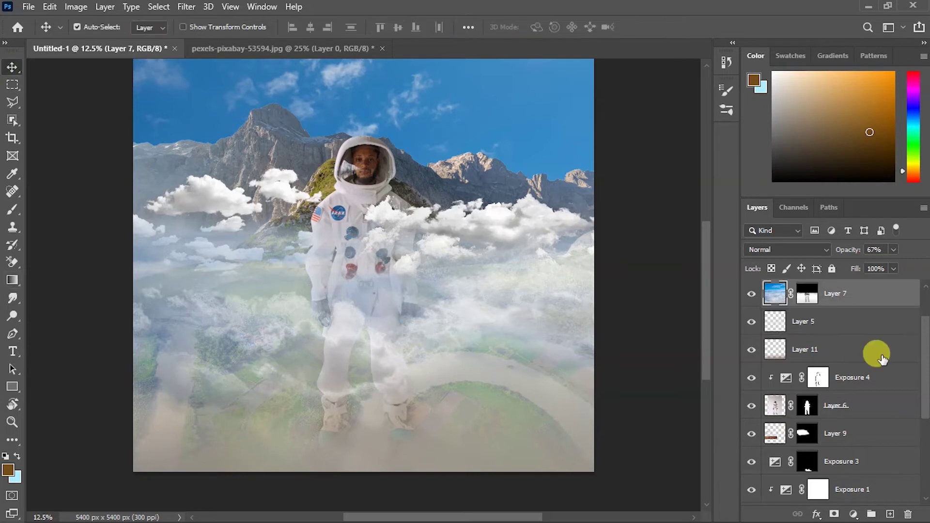
scroll(879, 353, "up", 2)
left_click(808, 349)
key("d")
key("b")
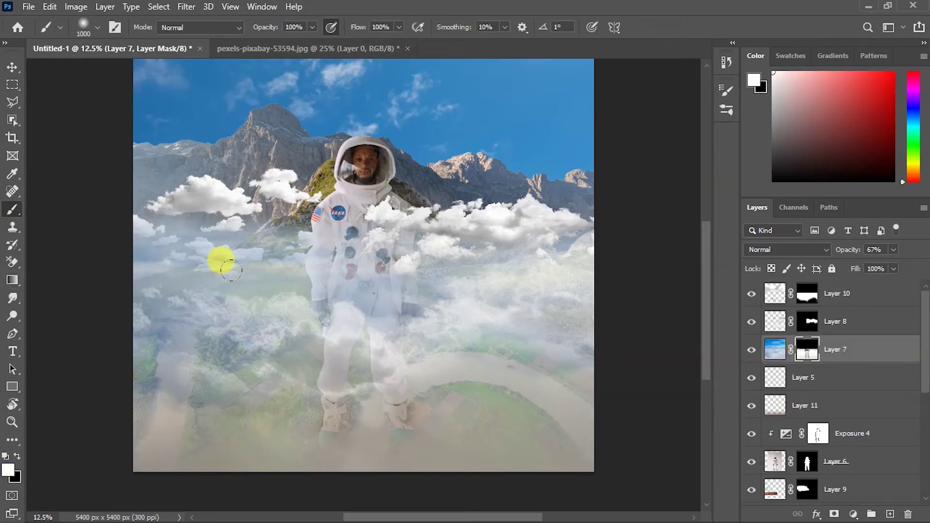
mouse_move(236, 338)
left_mouse_down()
mouse_move(395, 390)
mouse_move(432, 425)
mouse_move(290, 430)
left_mouse_up()
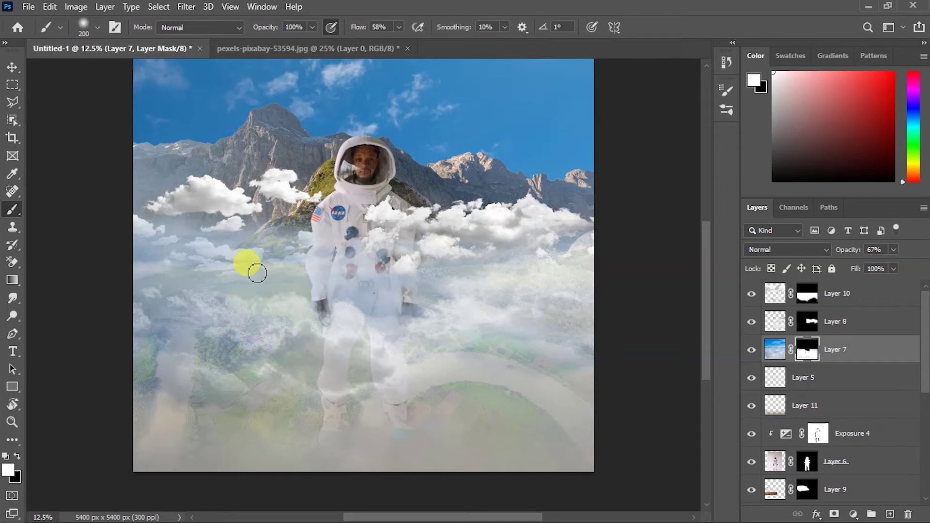
left_click_drag(463, 217, 618, 219)
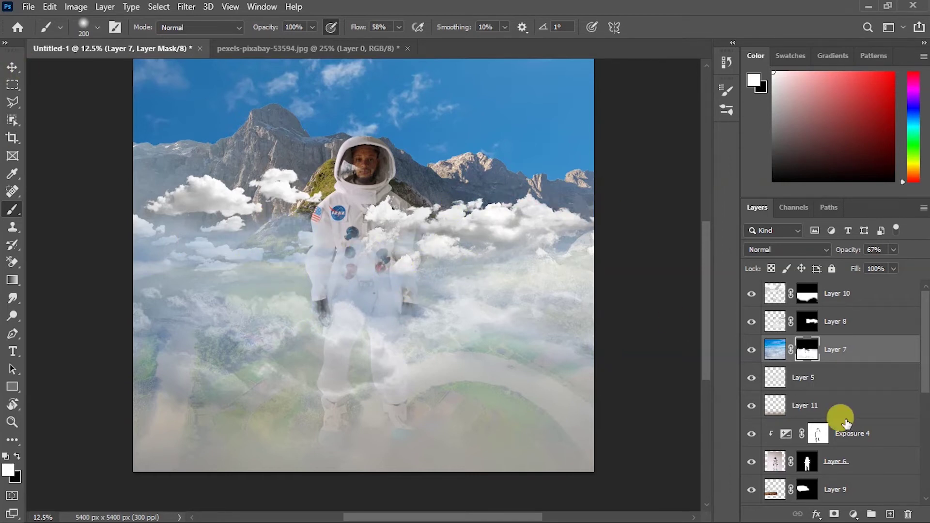
Step: Reapply the last Camera Raw grade to Layer 7, return to its mask, and select Layer 6
left_click(775, 349)
left_click(186, 7)
left_click(287, 108)
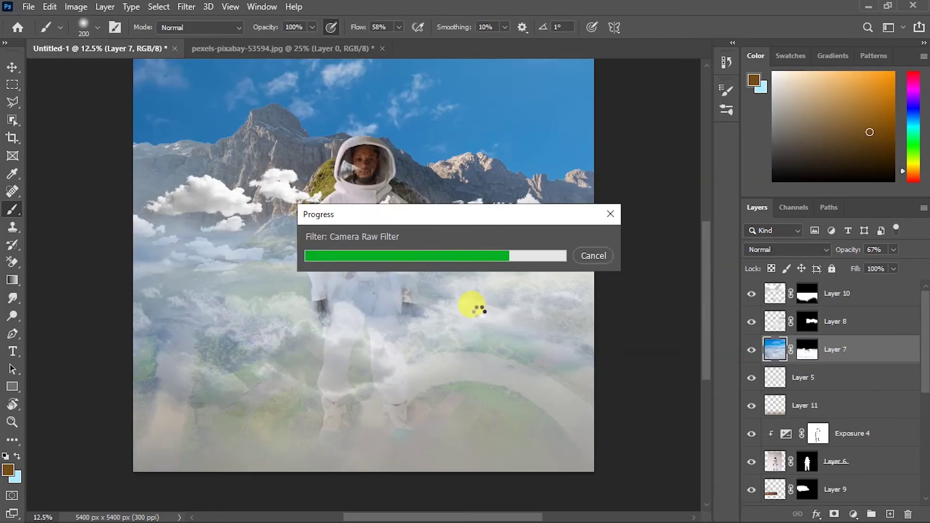
left_click(802, 350)
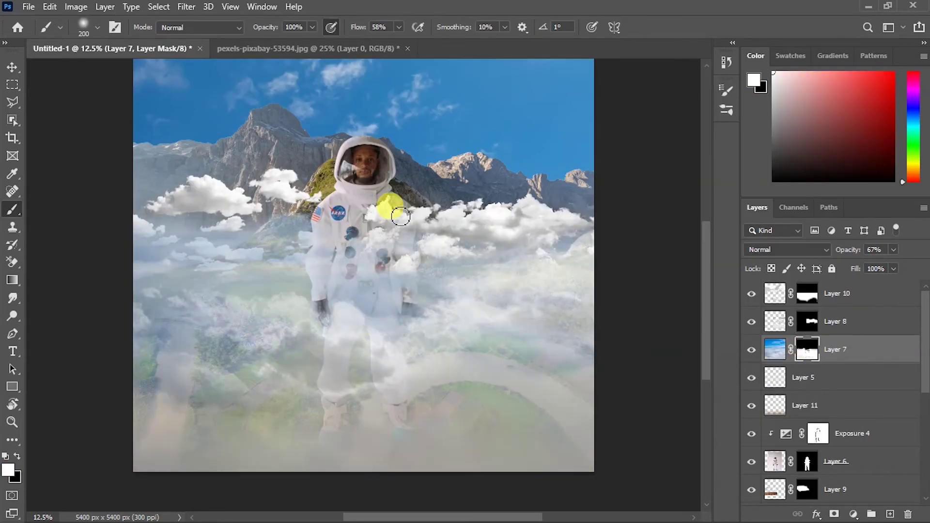
key("x")
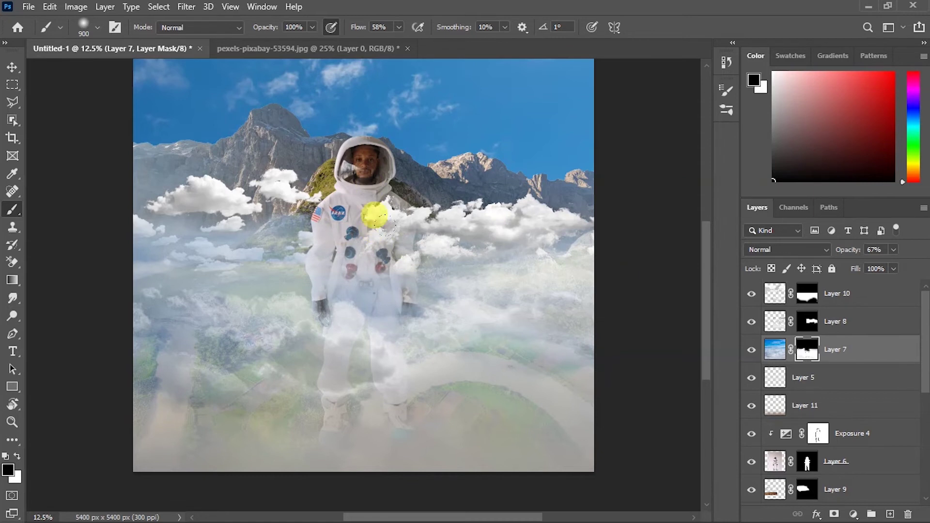
key("v")
left_click(851, 463)
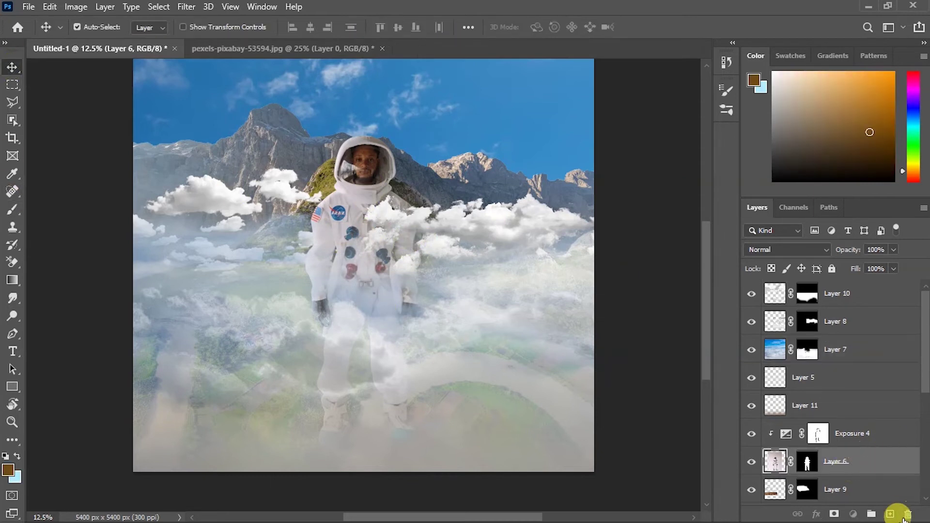
Step: Add a new layer above the astronaut and paint soft white strokes over the helmet visor
left_click(891, 514)
key("ctrl+plus")
key("ctrl+plus")
key("ctrl+plus")
key("ctrl+plus")
key("ctrl+plus")
key("b")
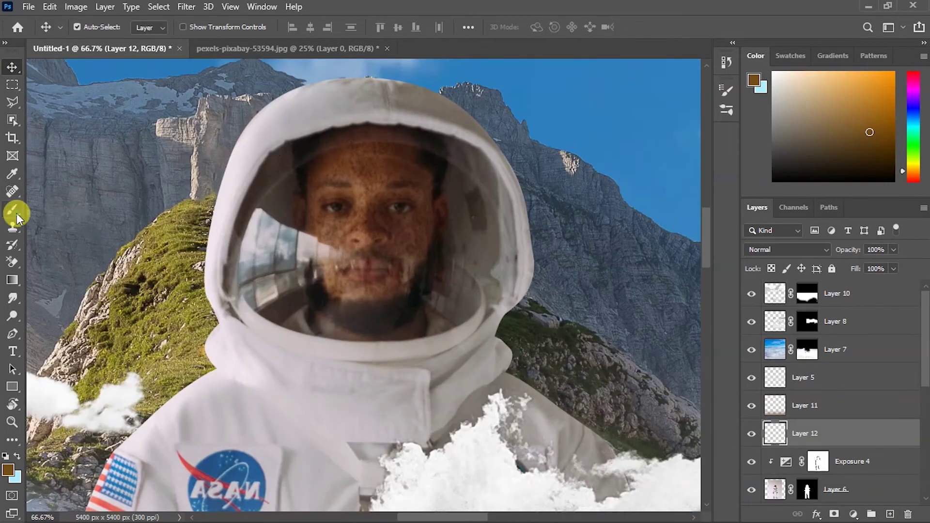
left_click(8, 469)
left_click(511, 294)
left_click(820, 278)
mouse_move(398, 311)
left_mouse_down()
mouse_move(436, 216)
mouse_move(407, 275)
mouse_move(380, 181)
mouse_move(249, 265)
mouse_move(409, 139)
left_mouse_up()
Step: Blend the visor layer in Screen mode at 39% opacity
left_click(787, 250)
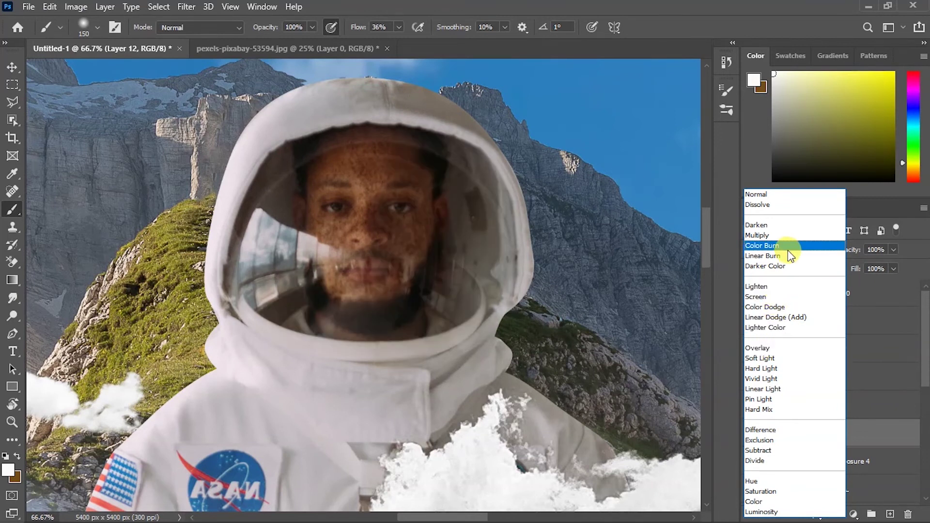
left_click(759, 440)
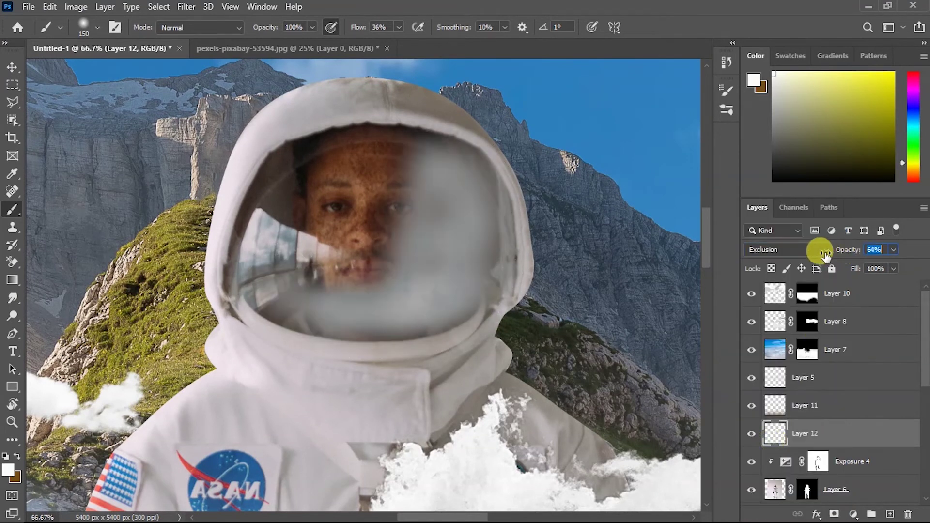
left_click(799, 249)
left_click(772, 292)
left_click_drag(845, 250, 829, 253)
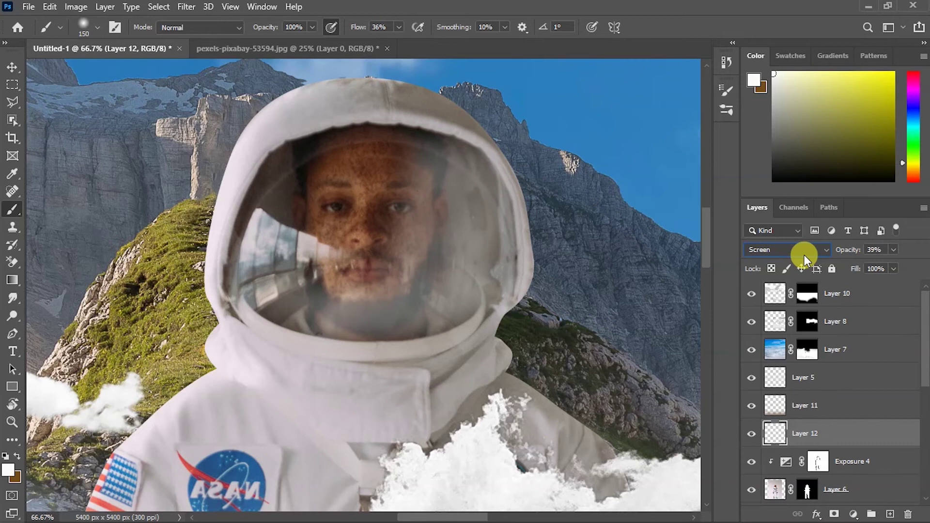
scroll(467, 291, "down", 2)
scroll(481, 307, "down", 3)
key("v")
left_click(438, 240)
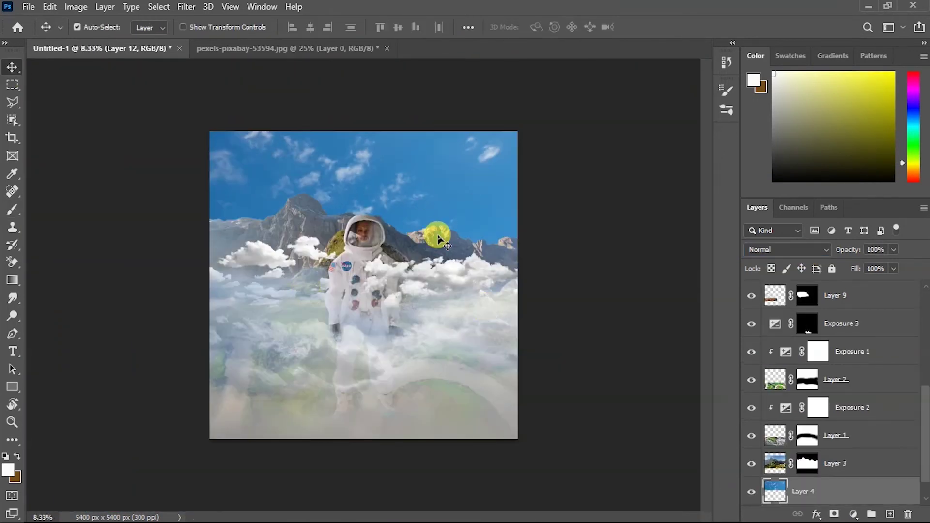
Step: On a new layer above Layer 4, paint a faint white haze along the horizon with a 1500 px soft brush
left_click(890, 514)
key("b")
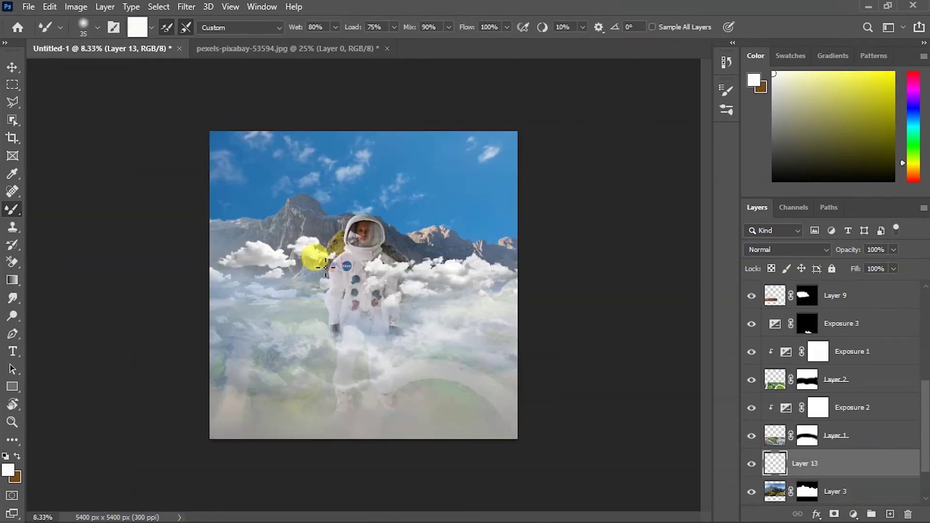
right_click(386, 257)
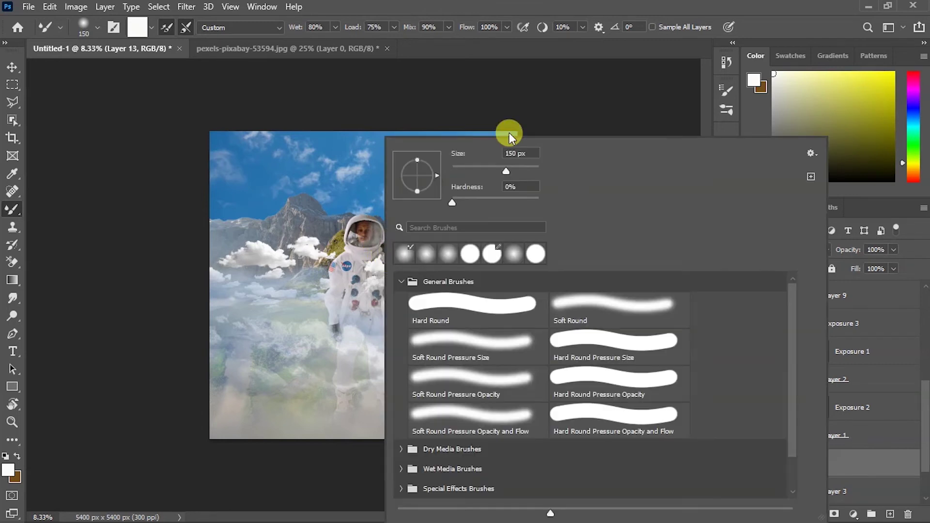
left_click(571, 279)
left_click(383, 213)
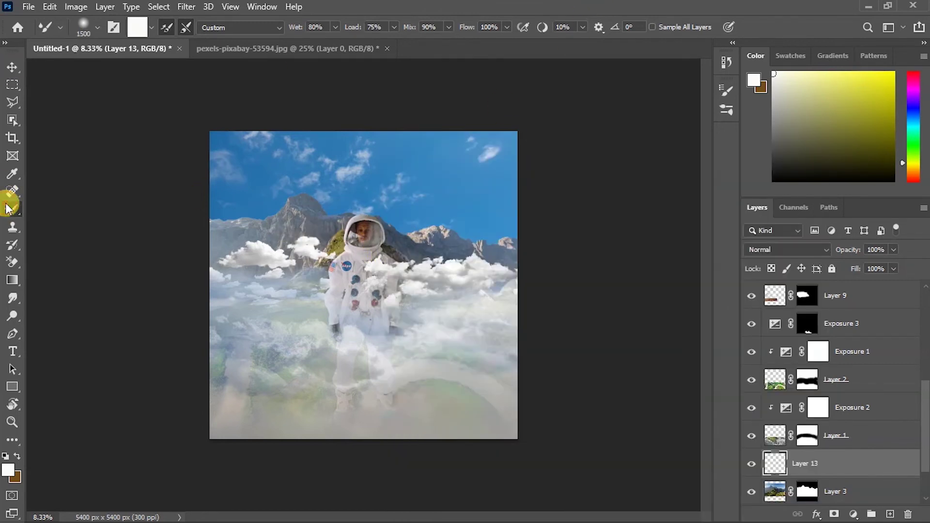
left_click_drag(9, 210, 58, 204)
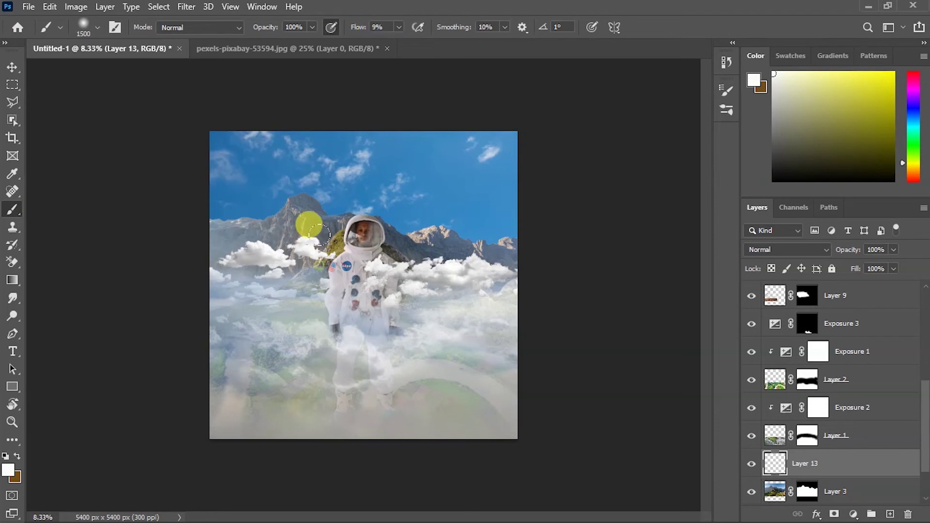
left_click_drag(288, 234, 226, 216)
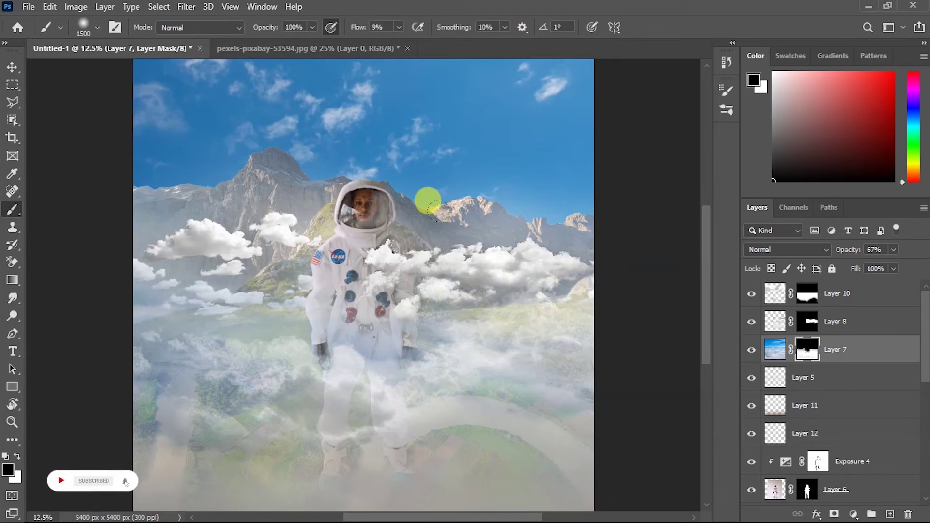
Step: Stamp all visible layers into a new merged Layer 15 at the top of the stack
left_click(12, 67)
left_click(846, 294)
left_click(854, 514)
key("Escape")
key("ctrl+shift+alt+e")
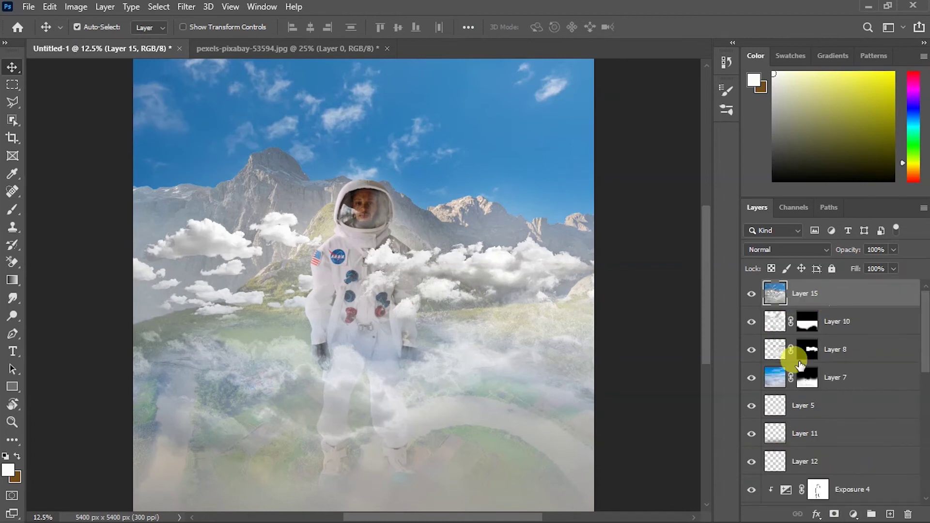
left_click(186, 7)
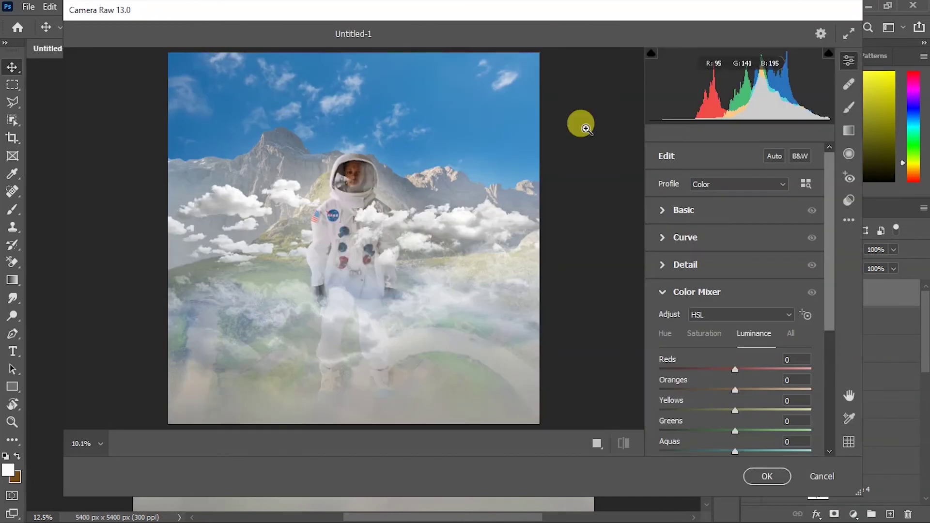
Step: In Camera Raw, warm the temperature to +8 and boost contrast, vibrance and saturation
left_click(679, 208)
left_click_drag(735, 208, 741, 231)
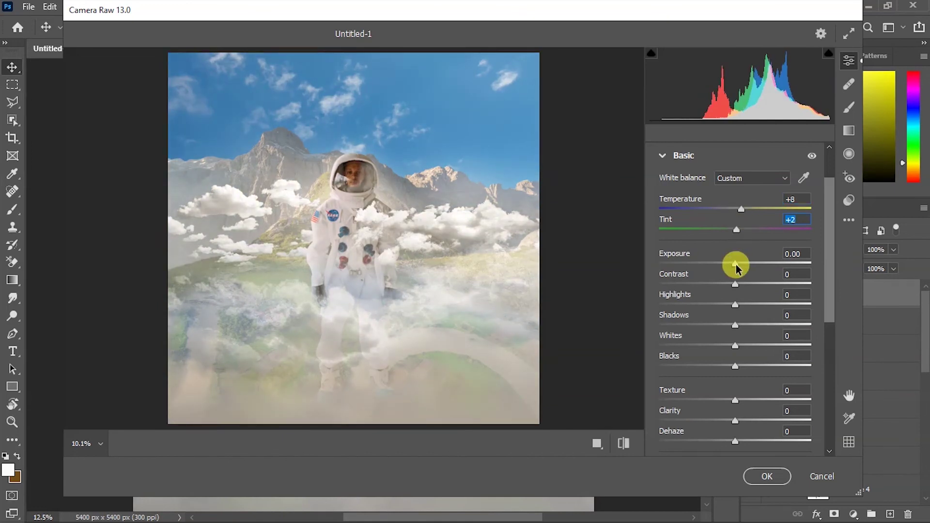
left_click_drag(712, 304, 718, 345)
scroll(735, 315, "down", 1)
scroll(752, 336, "down", 1)
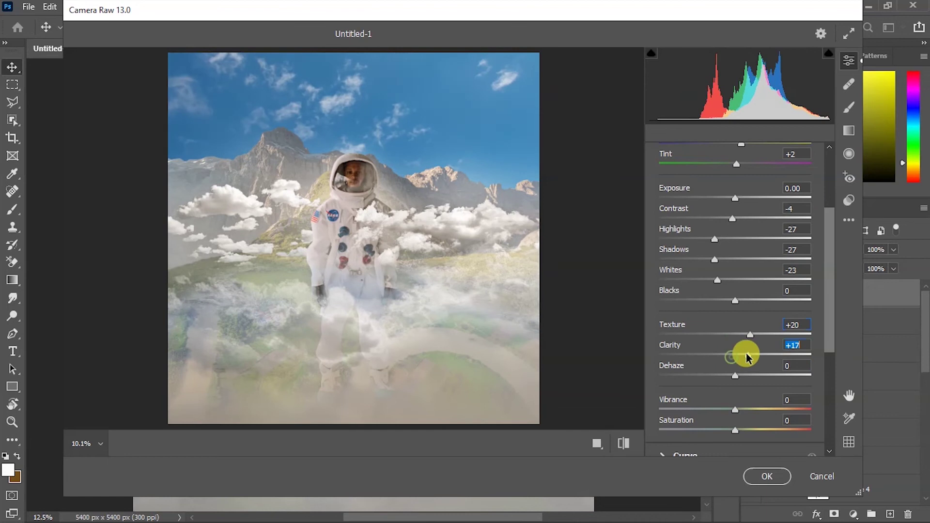
mouse_move(736, 410)
left_mouse_down()
mouse_move(761, 407)
mouse_move(744, 429)
left_mouse_up()
Step: Reshape the tone curve and shift the blue hue to -5 in the Color Mixer
left_click(686, 456)
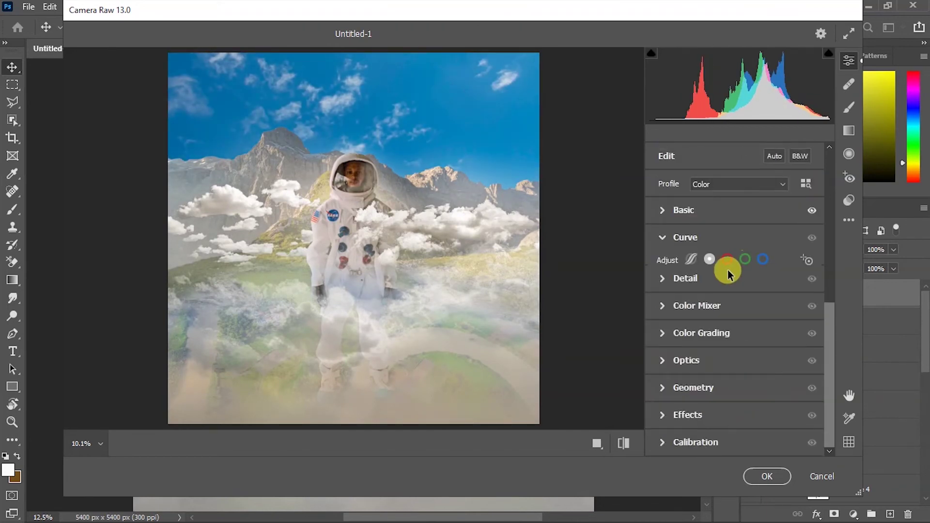
left_click_drag(735, 296, 736, 301)
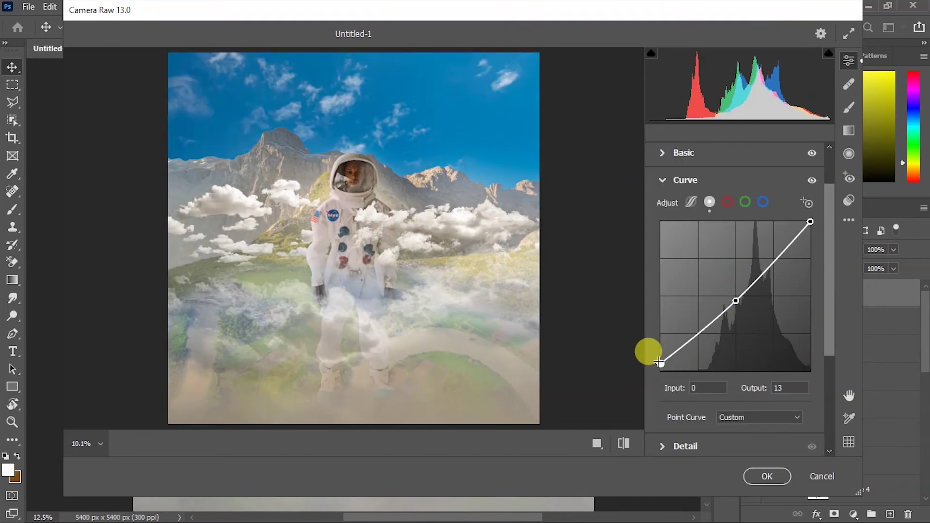
left_click(752, 184)
left_click(710, 293)
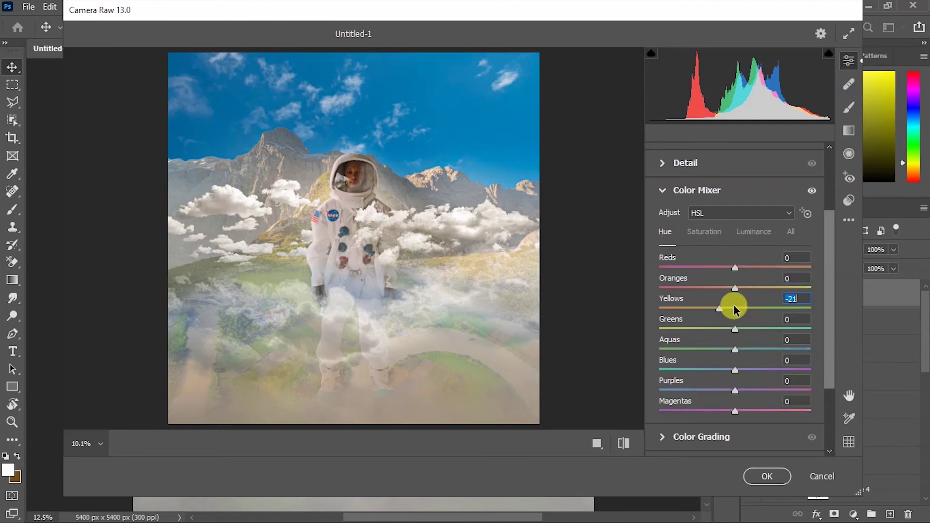
left_click_drag(736, 371, 731, 374)
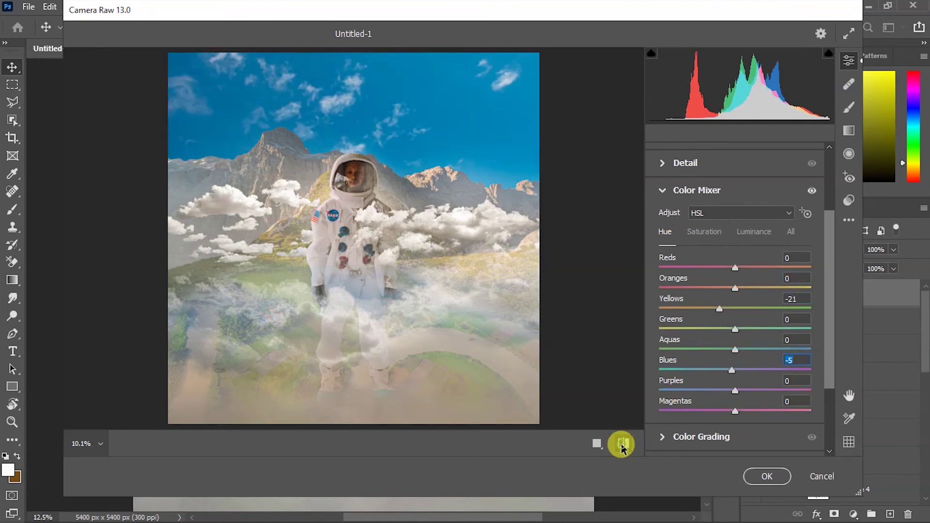
left_click(718, 191)
Step: Color-grade shadows toward blue and highlights toward yellow-green, with increased blending
left_click(712, 319)
mouse_move(690, 359)
left_mouse_down()
mouse_move(664, 357)
mouse_move(689, 361)
left_mouse_up()
mouse_move(778, 359)
left_mouse_down()
mouse_move(779, 347)
mouse_move(783, 355)
left_mouse_up()
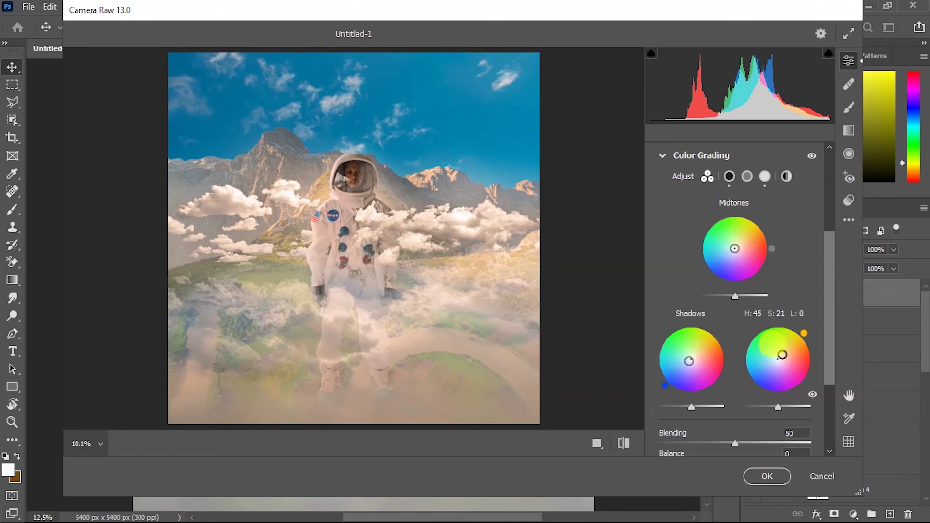
scroll(756, 339, "down", 5)
left_click(741, 315)
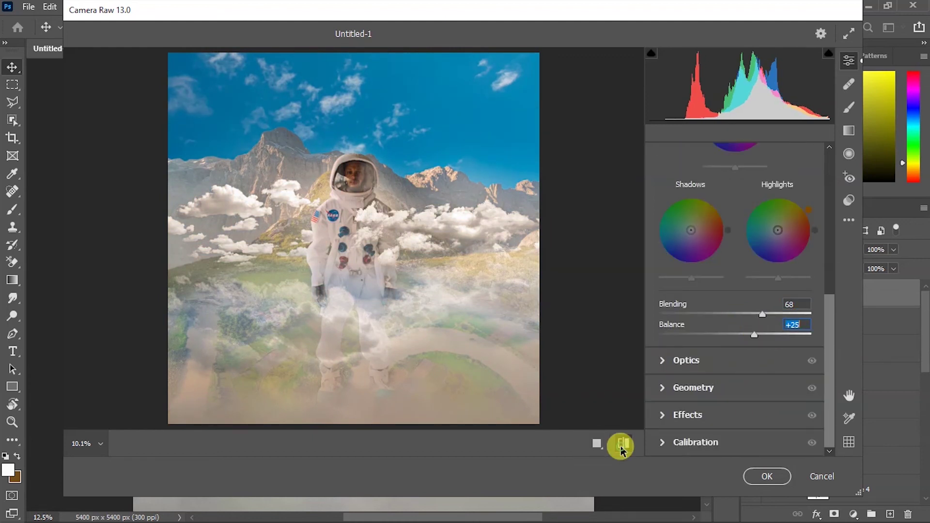
scroll(721, 194, "up", 10)
left_click(688, 268)
Step: Set sharpening to 11, noise reduction to 16 and colour noise reduction to 20, then apply
left_click(685, 237)
left_click(685, 446)
left_click_drag(700, 198, 670, 198)
left_click_drag(659, 290, 683, 290)
left_click_drag(697, 361, 689, 361)
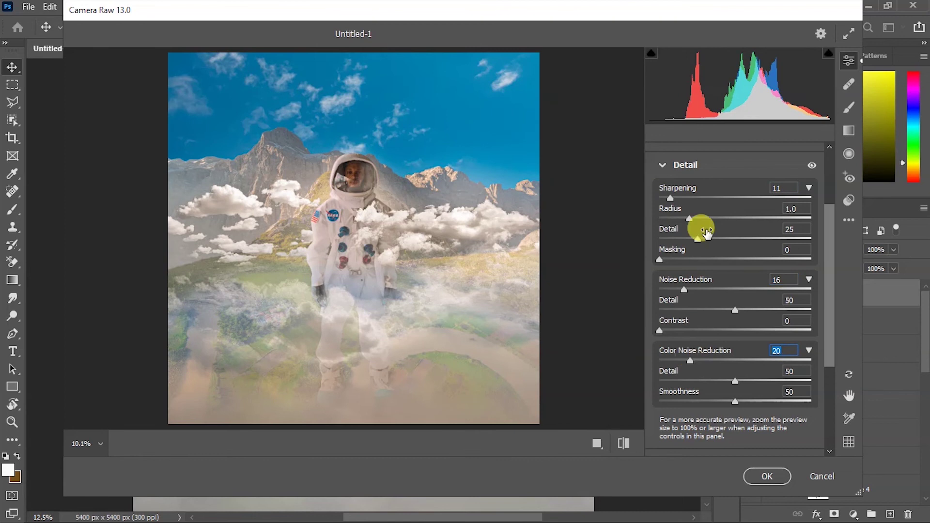
left_click(706, 167)
left_click(623, 444)
key("Return")
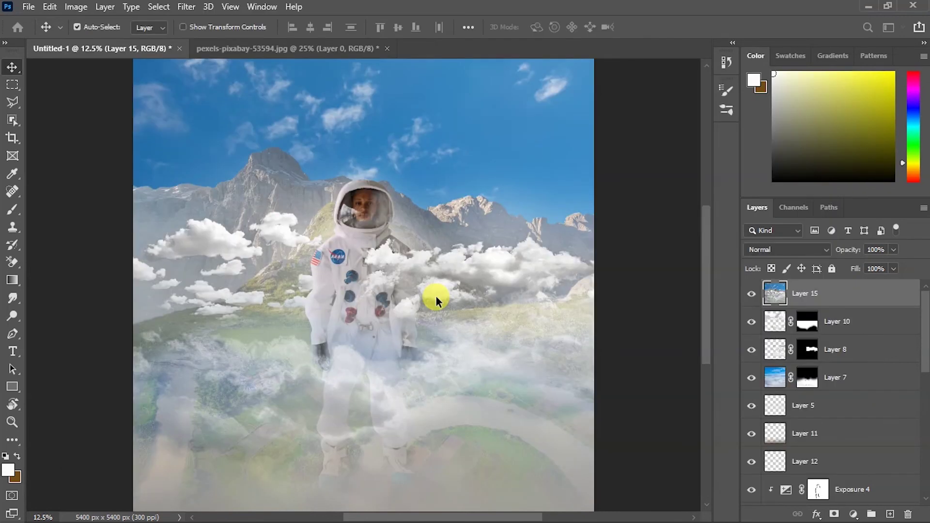
Step: Add a Gradient Map adjustment layer with a white-to-black gradient
left_click(854, 515)
left_click(851, 350)
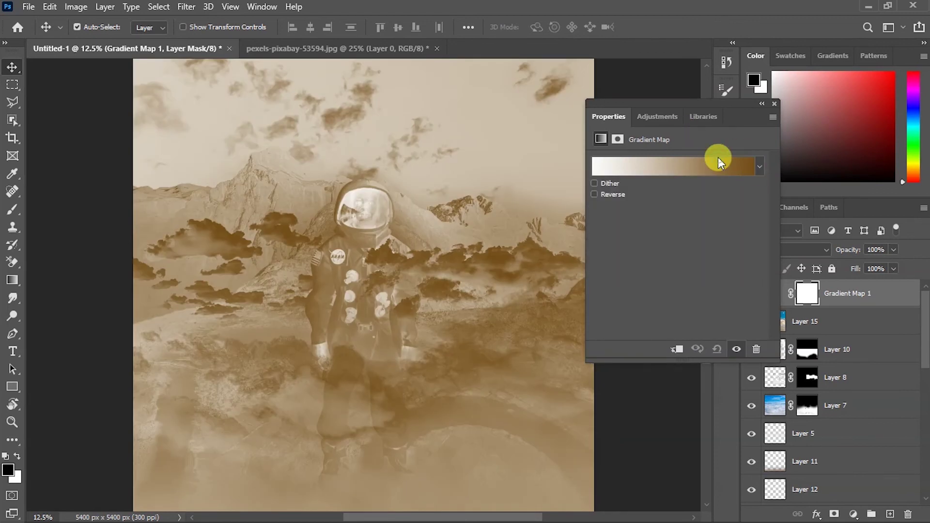
left_click(718, 162)
double_click(837, 289)
left_click_drag(616, 344, 522, 443)
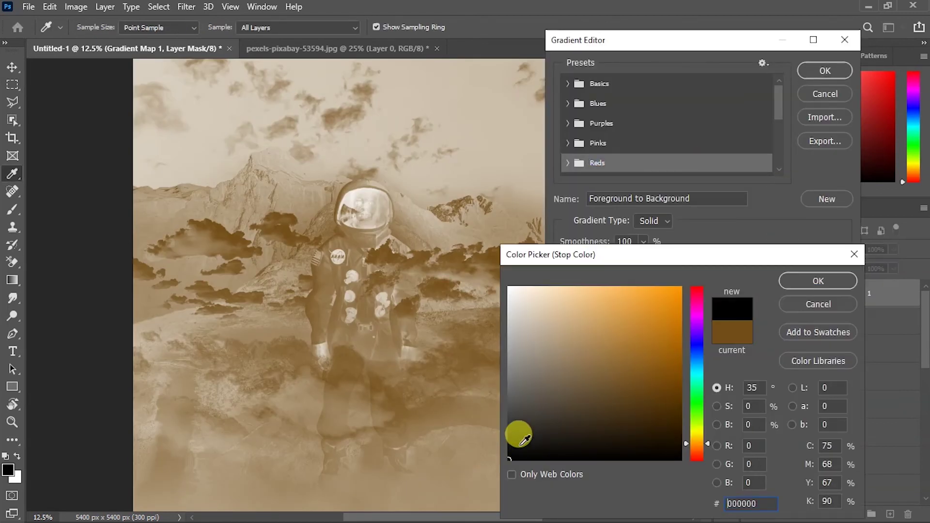
left_click(816, 280)
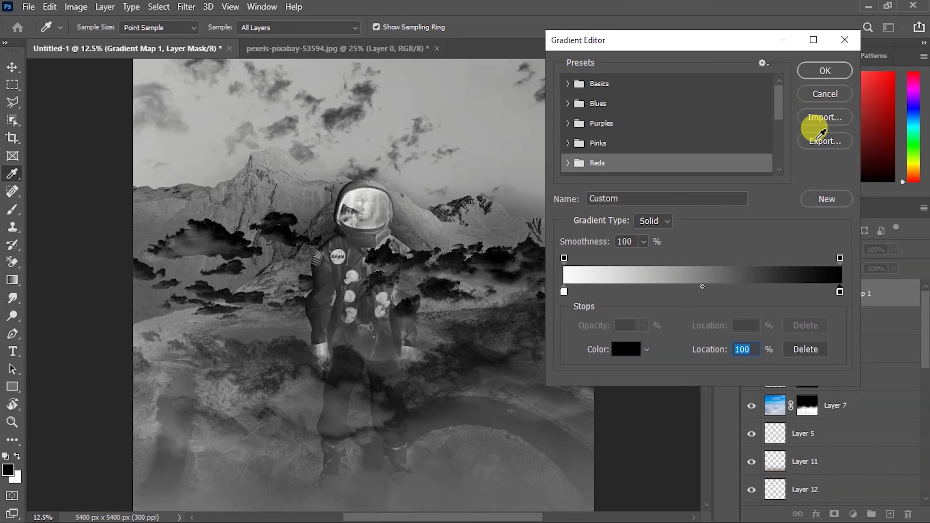
left_click(825, 70)
left_click(594, 194)
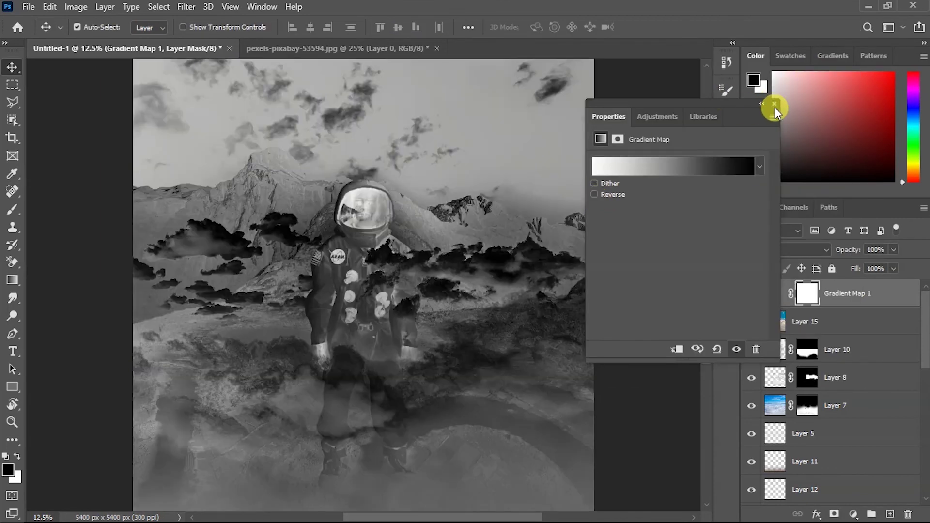
left_click(775, 104)
Step: Blend the gradient map in Overlay mode at 13% opacity
left_click(824, 250)
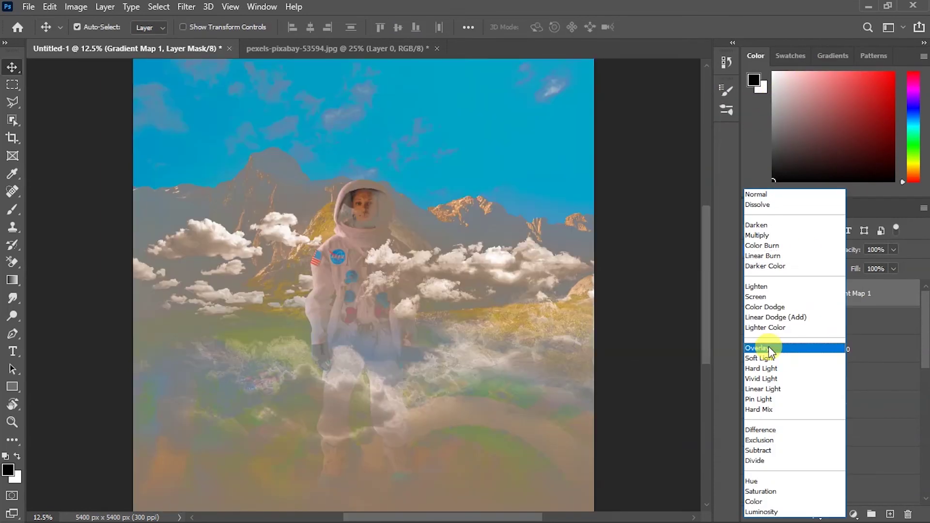
left_click(768, 347)
left_click_drag(843, 250, 853, 254)
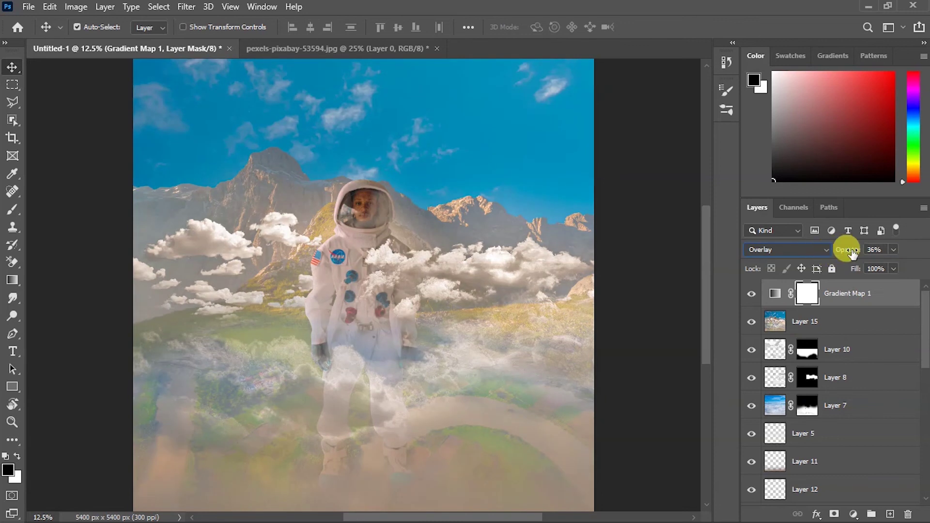
left_click(752, 294)
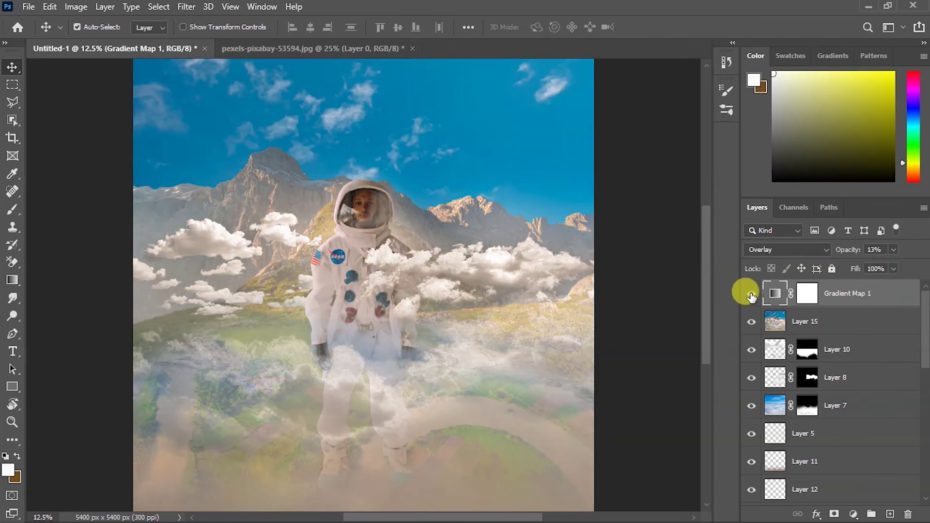